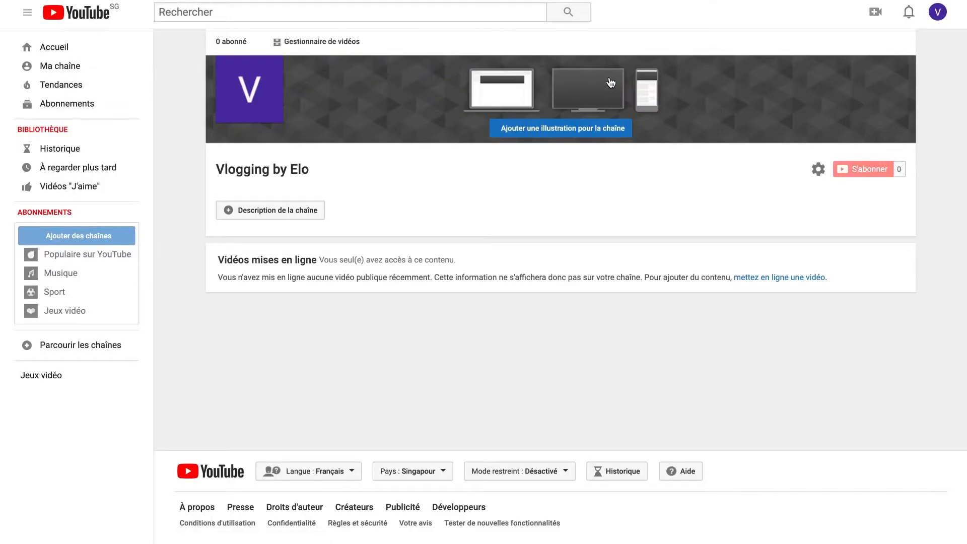
# Replace the channel icon with a portrait photo imported from the computer, enlarging the crop area around the face.
pyautogui.moveTo(327, 79)
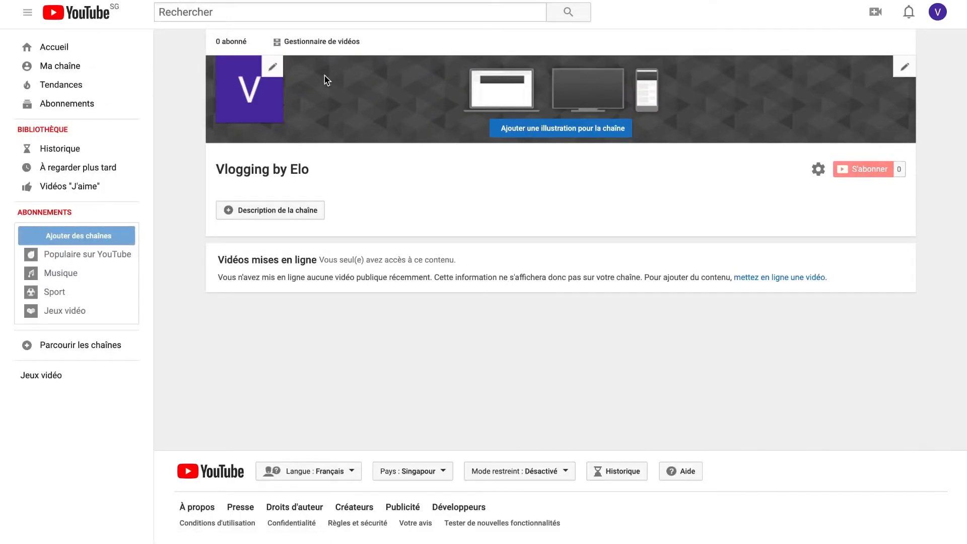
pyautogui.click(274, 70)
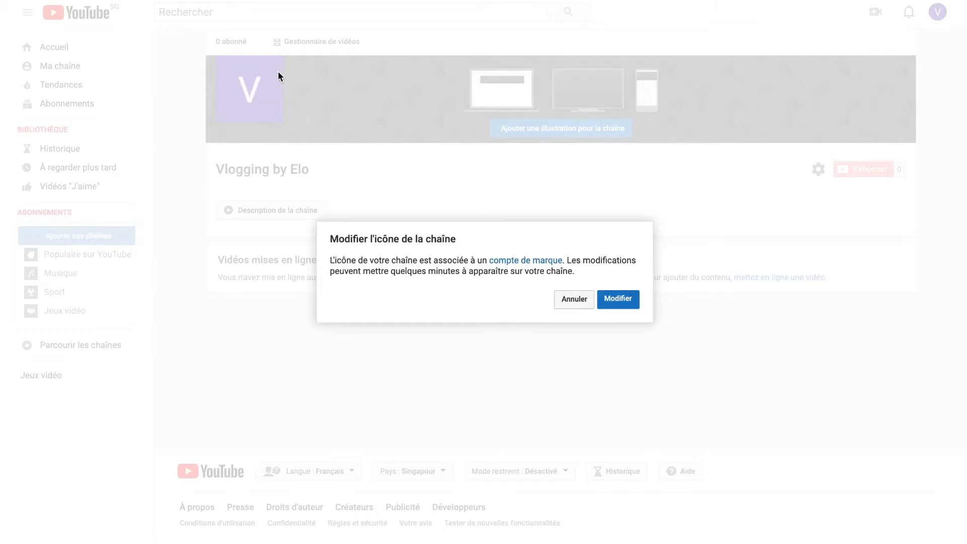
pyautogui.click(618, 298)
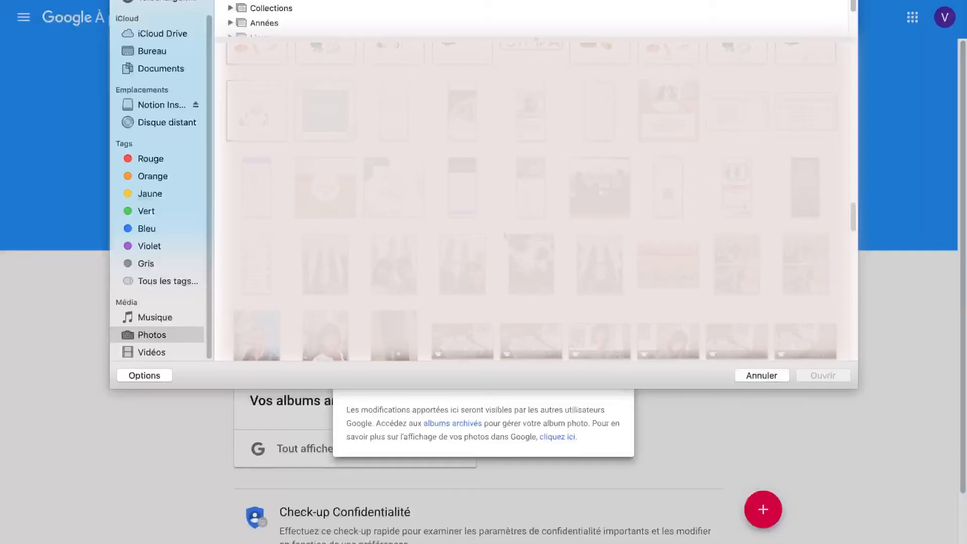
pyautogui.click(813, 375)
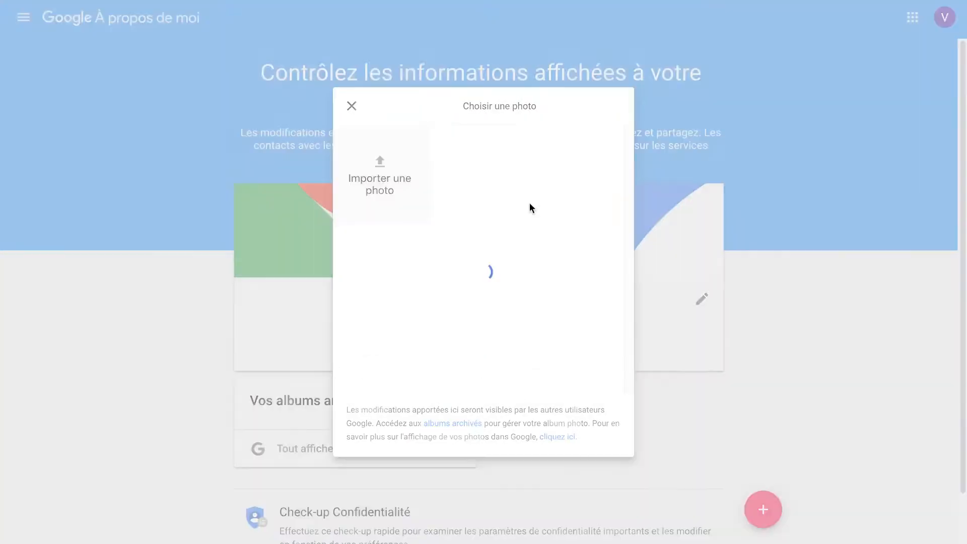
pyautogui.moveTo(450, 236); pyautogui.dragTo(458, 191)
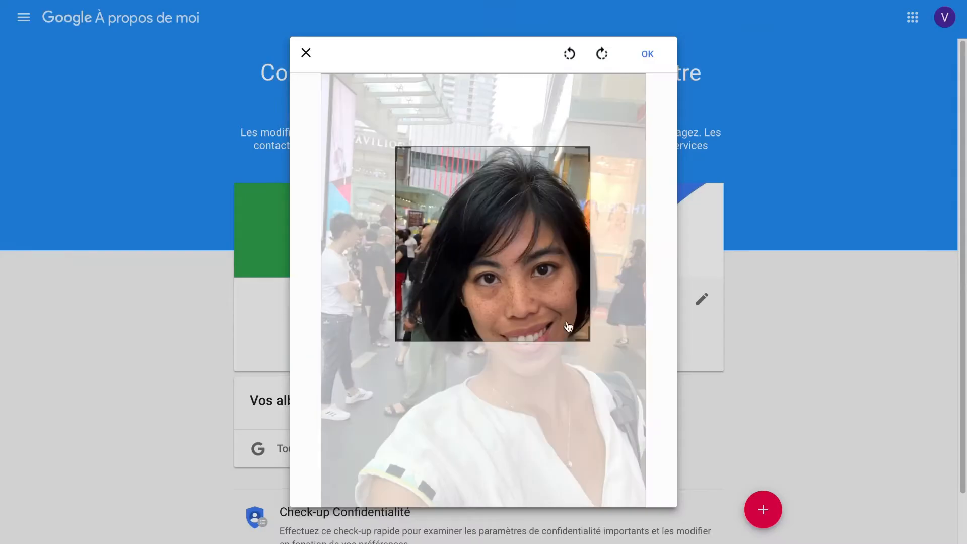
pyautogui.moveTo(588, 340); pyautogui.dragTo(651, 422)
pyautogui.click(647, 54)
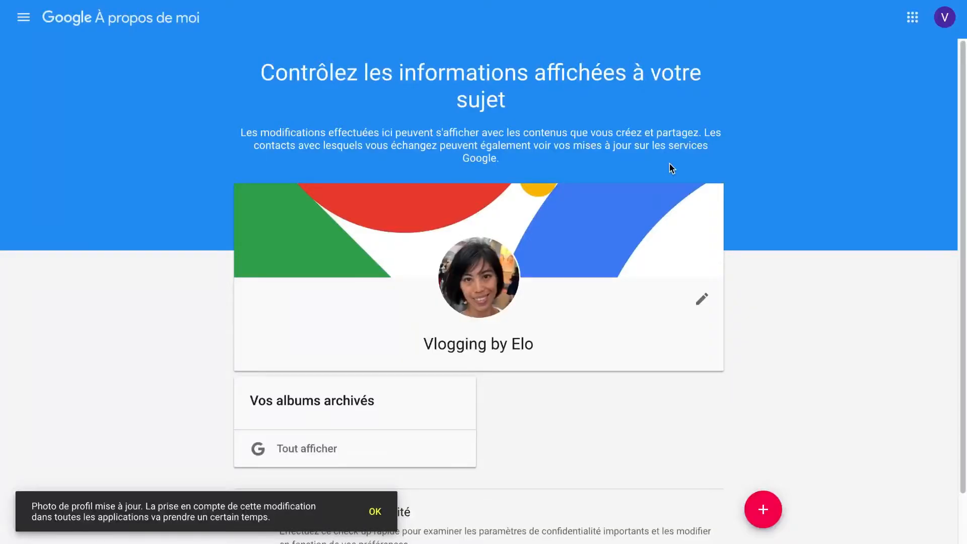
pyautogui.click(382, 515)
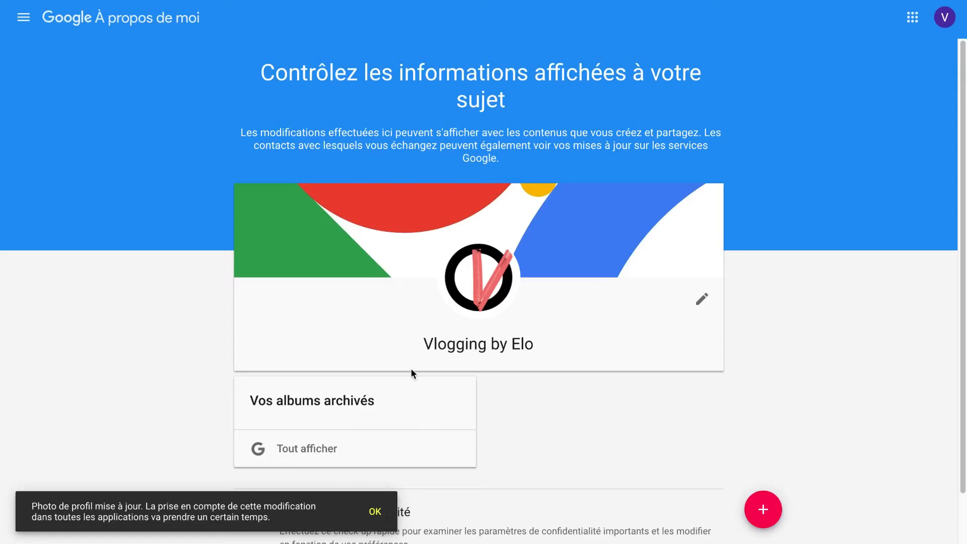
# Upload the 2560×1440 file "Image PNG" from the computer and apply it as the channel art.
pyautogui.moveTo(358, 236)
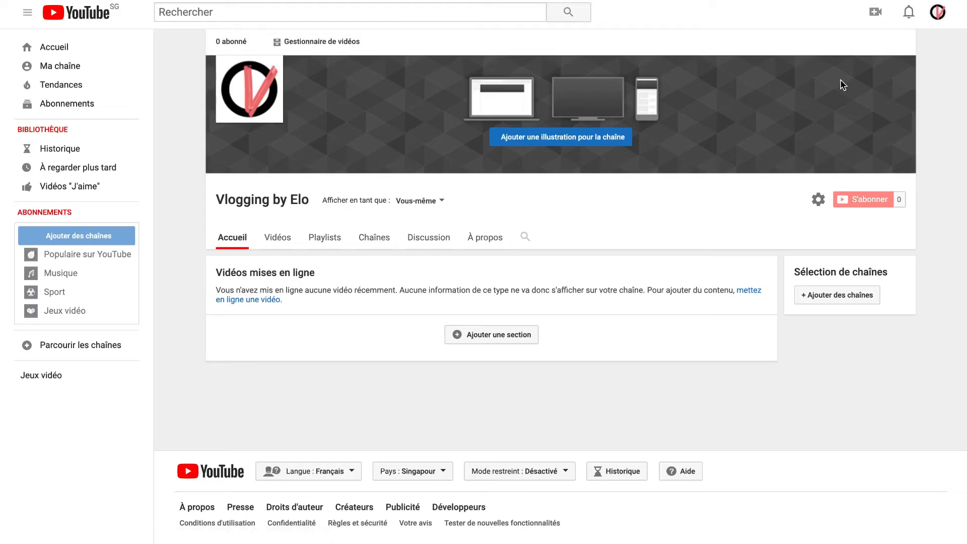
pyautogui.click(905, 69)
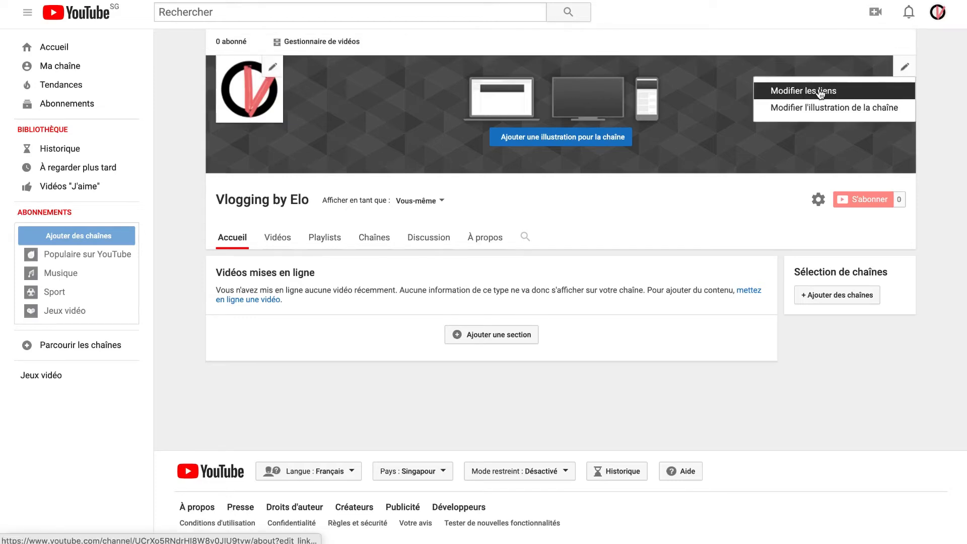
pyautogui.click(809, 107)
pyautogui.click(485, 305)
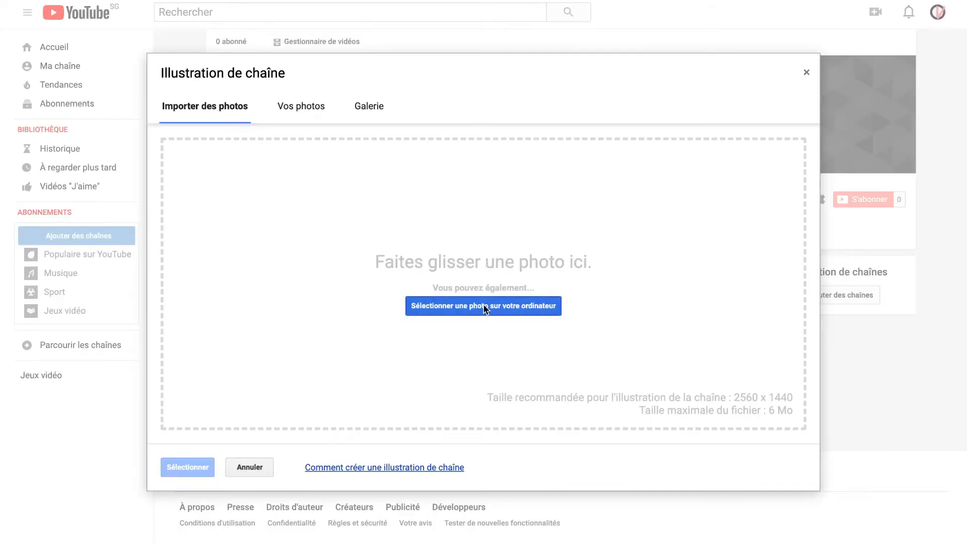
pyautogui.click(400, 3)
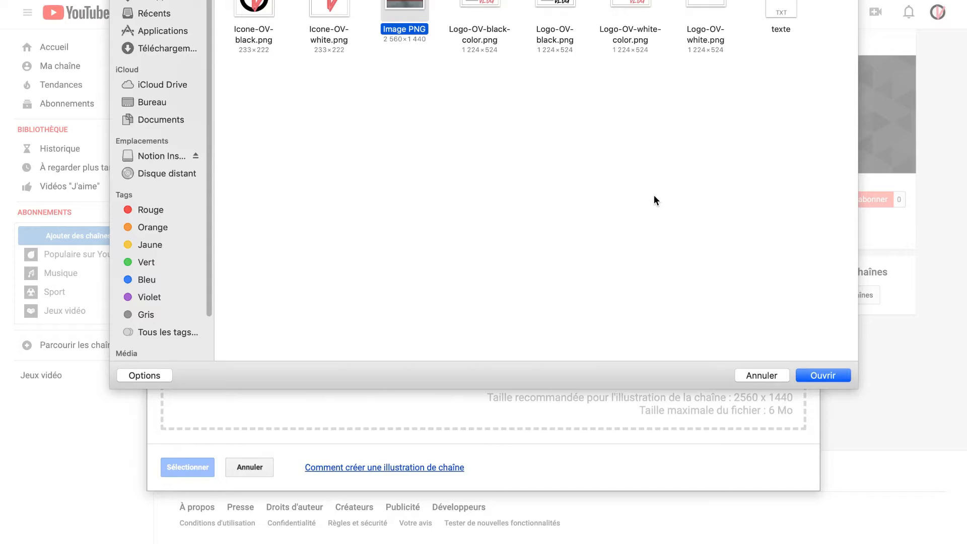
pyautogui.click(823, 376)
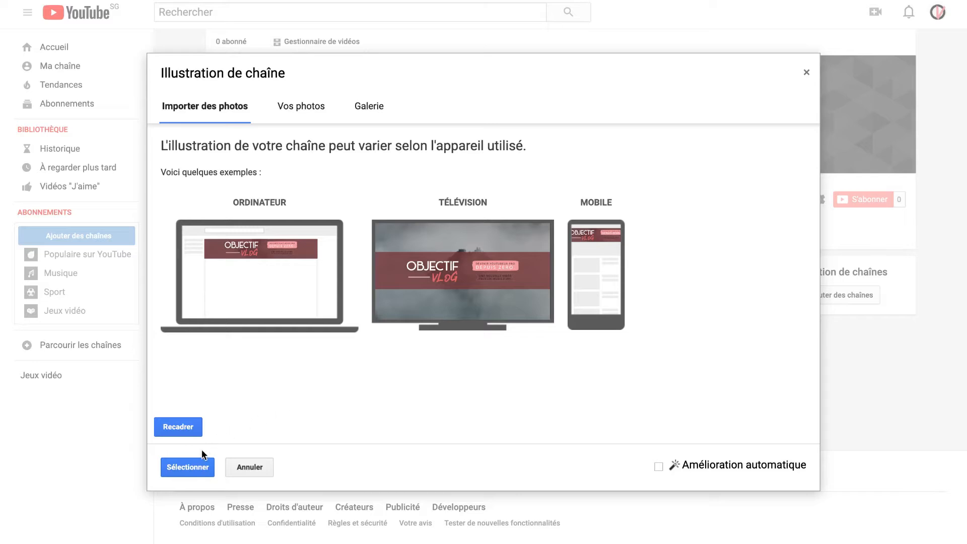
pyautogui.click(187, 467)
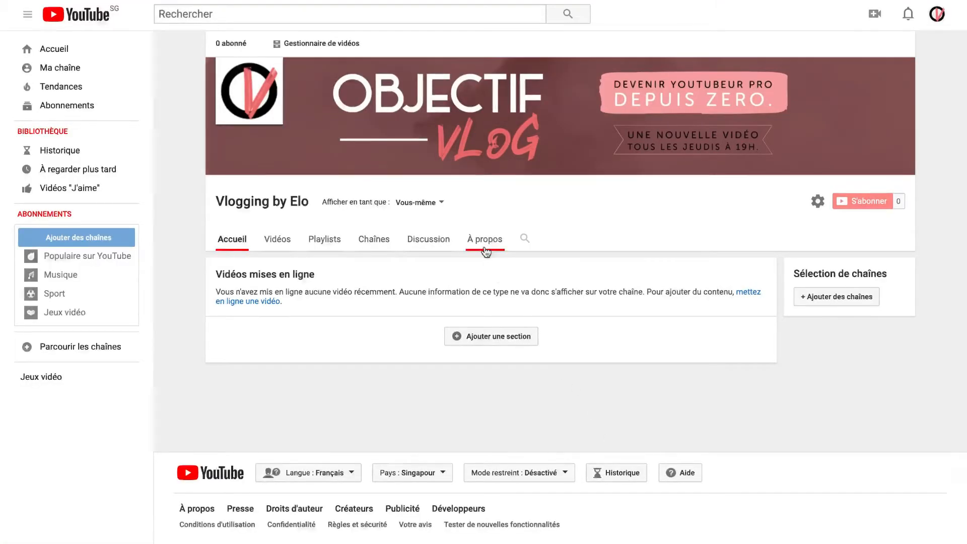
# Save a channel description: a greeting with the creator's first name and "Sur cette chaîne tu vas trouver plein de vidéos trop cool ! ;) Abonne toi !".
pyautogui.click(485, 242)
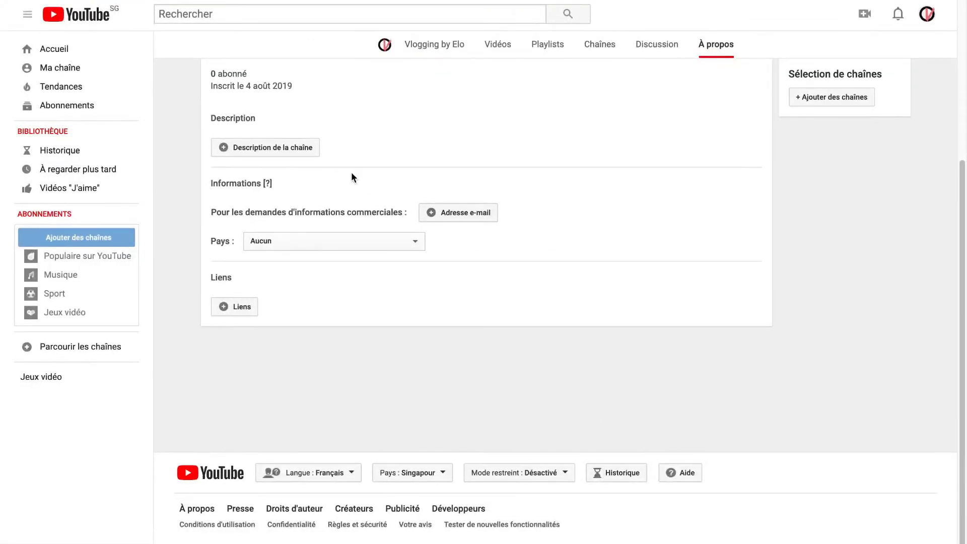
pyautogui.click(285, 148)
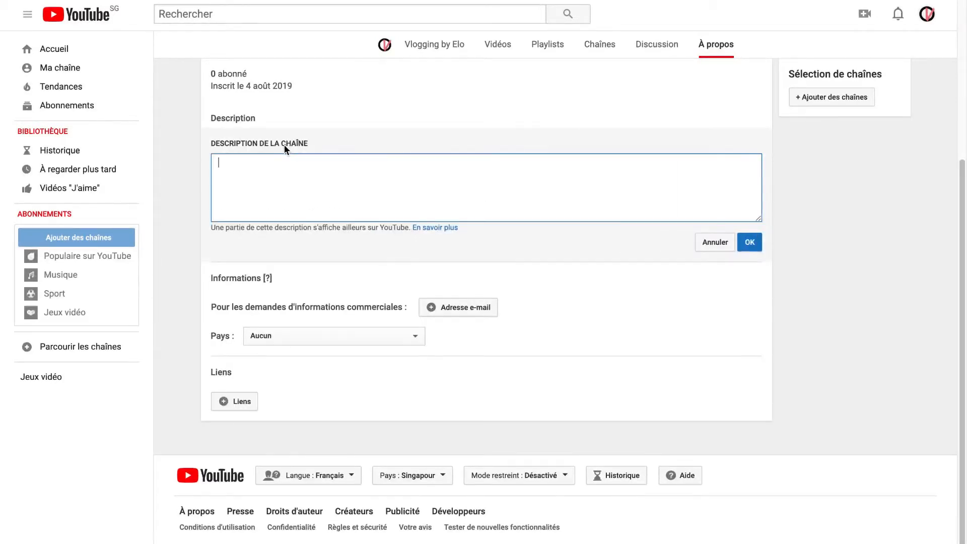
pyautogui.write('Salut ')
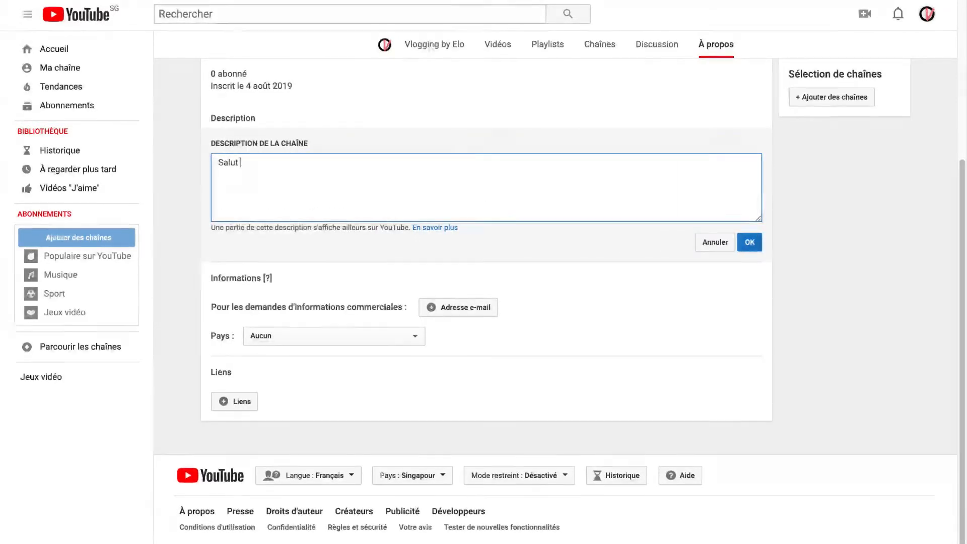
pyautogui.write("! c'est Elodie !")
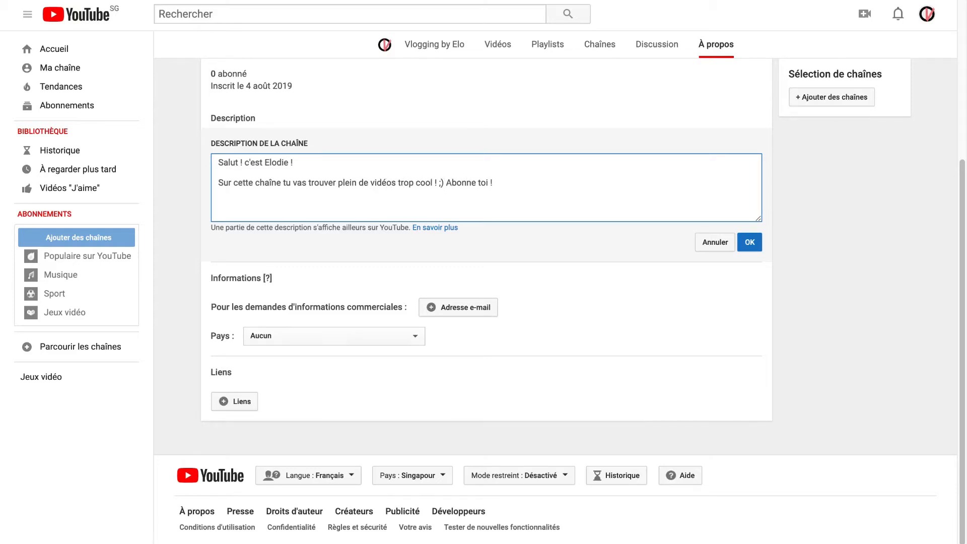
pyautogui.click(748, 242)
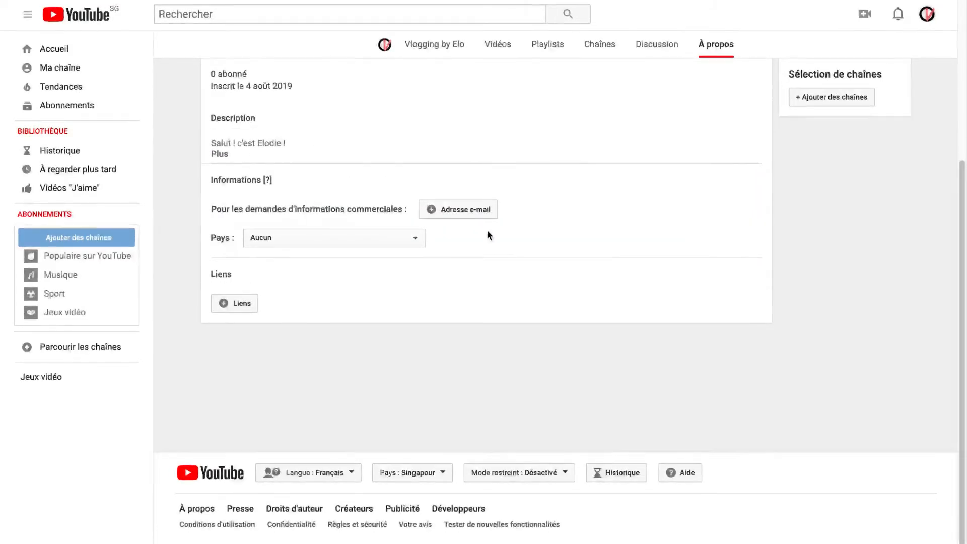
# Set the channel's country to France in its business information.
pyautogui.click(419, 238)
pyautogui.scroll(-10, 419, 235)
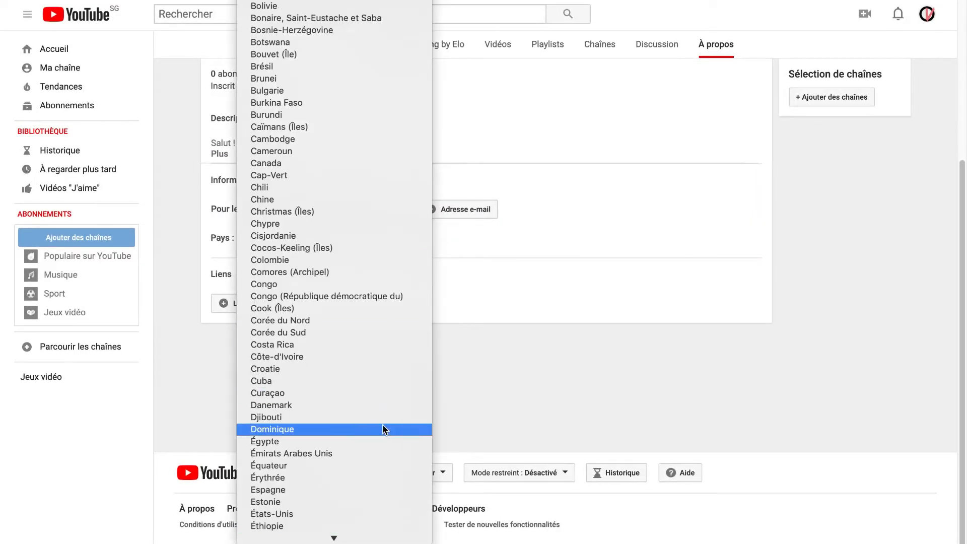
pyautogui.click(348, 441)
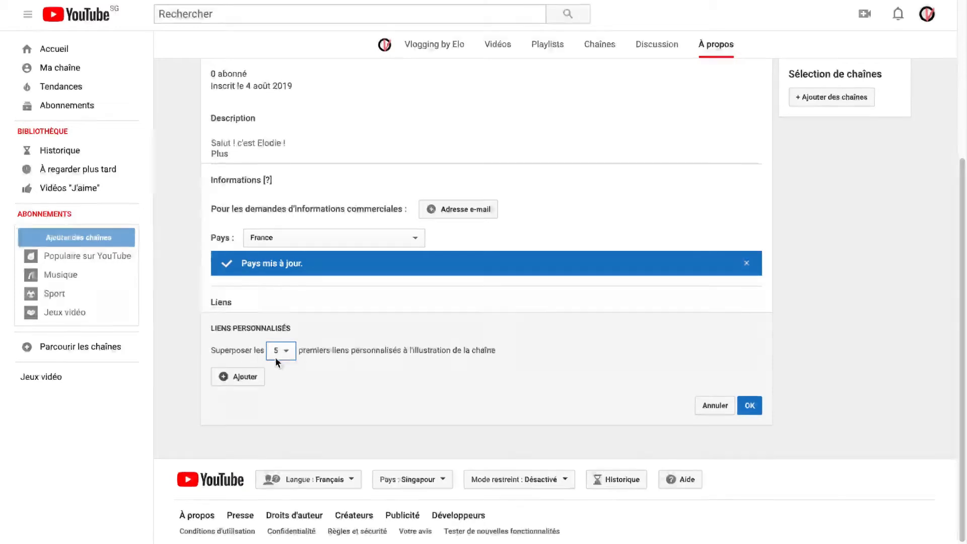
# Enter three custom channel links titled Site, Facebook and Instagram without URLs, and submit the link list.
pyautogui.click(242, 377)
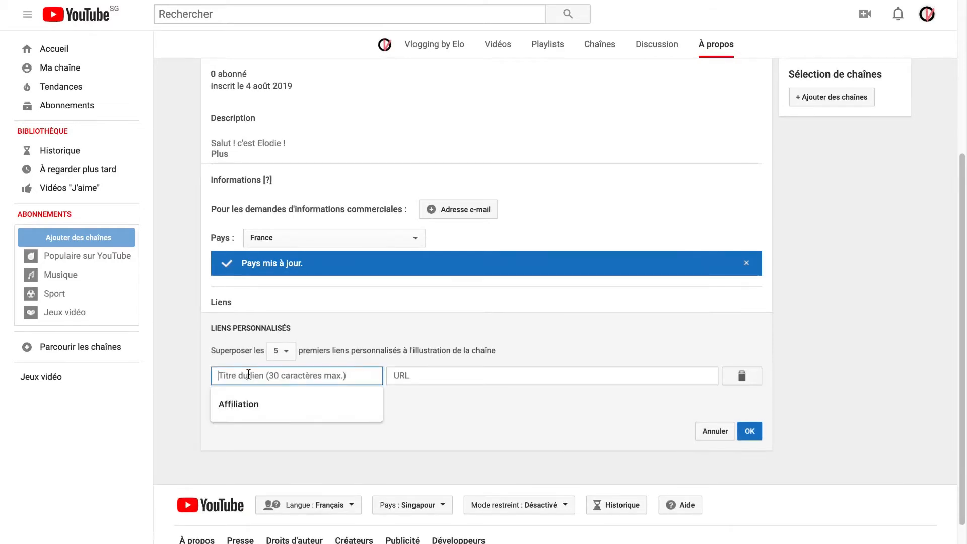
pyautogui.write('Site')
pyautogui.click(247, 402)
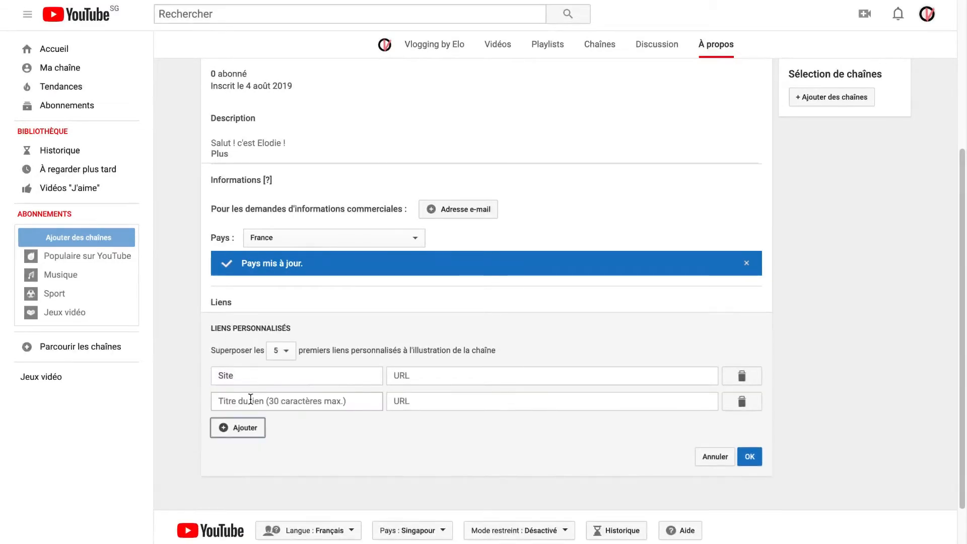
pyautogui.click(250, 401)
pyautogui.write('Facebook')
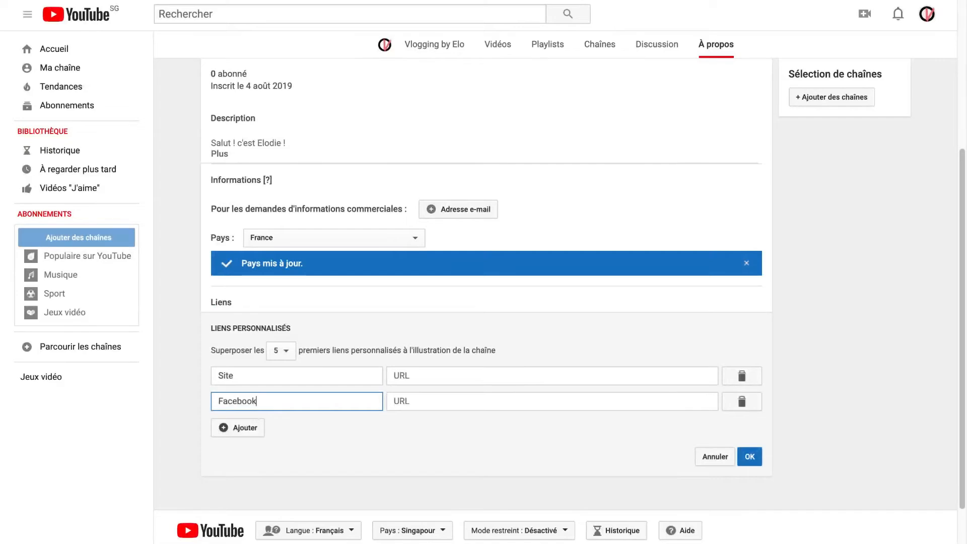
pyautogui.click(247, 427)
pyautogui.click(247, 426)
pyautogui.write('Instagram')
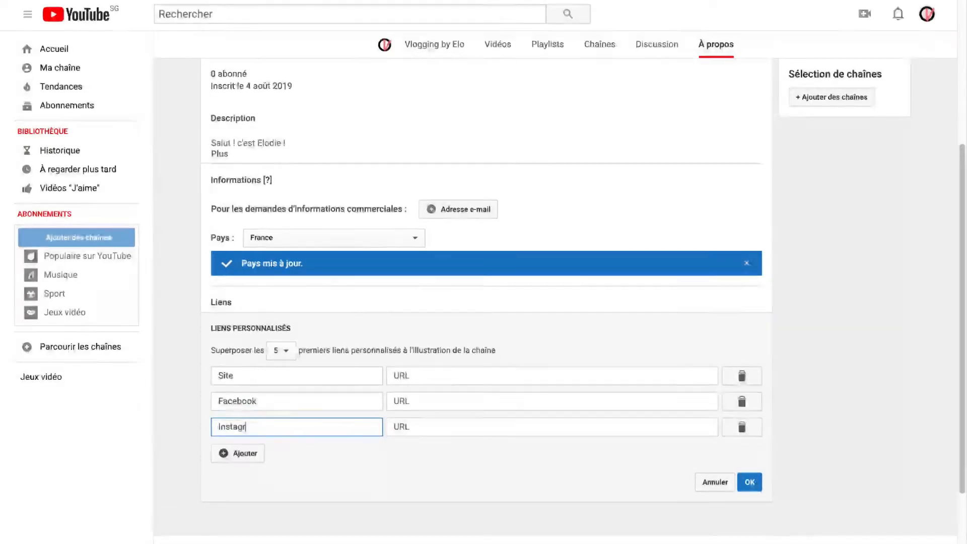
pyautogui.click(749, 481)
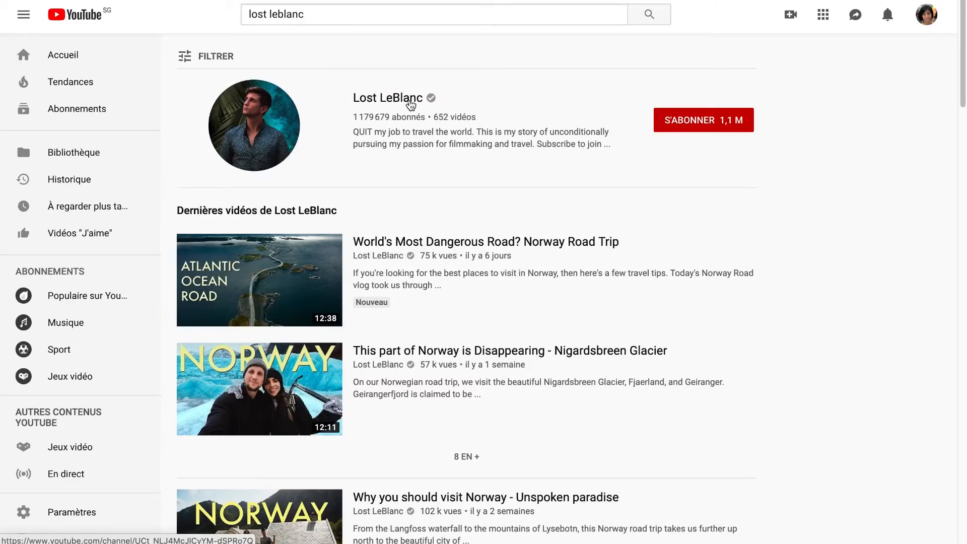
# Open the Lost LeBlanc channel and examine how its home page presents the trailer and video sections.
pyautogui.click(410, 106)
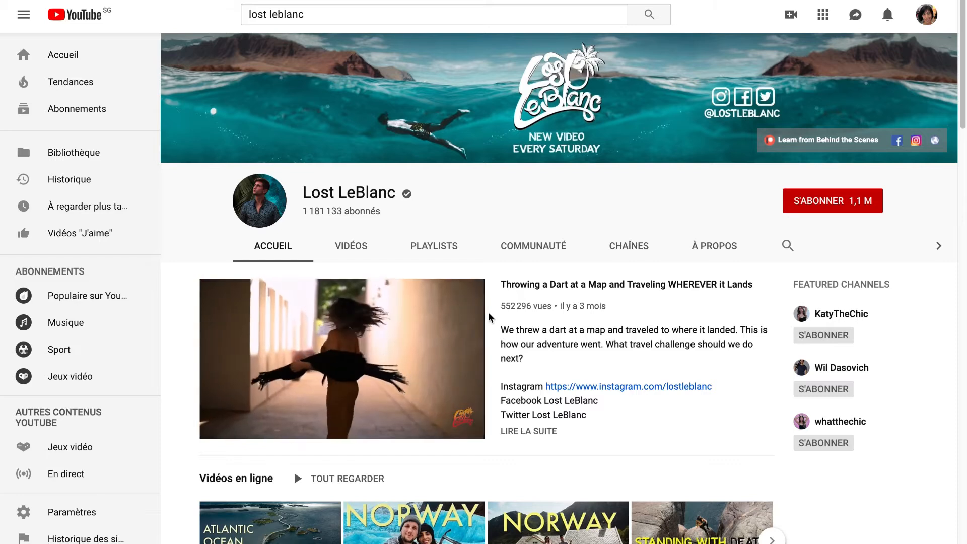
pyautogui.scroll(-1, 243, 479)
pyautogui.scroll(-10, 243, 478)
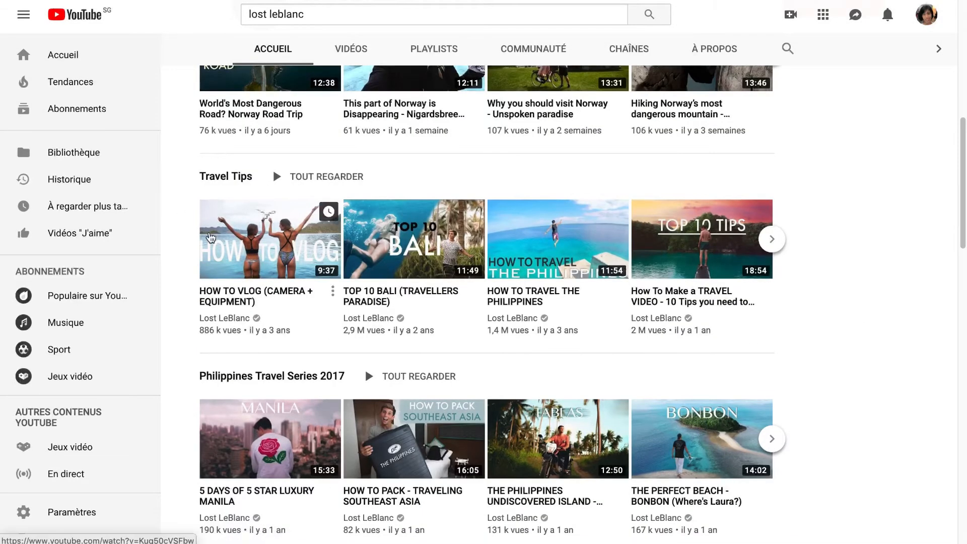
pyautogui.scroll(-5, 323, 390)
pyautogui.scroll(-4, 322, 390)
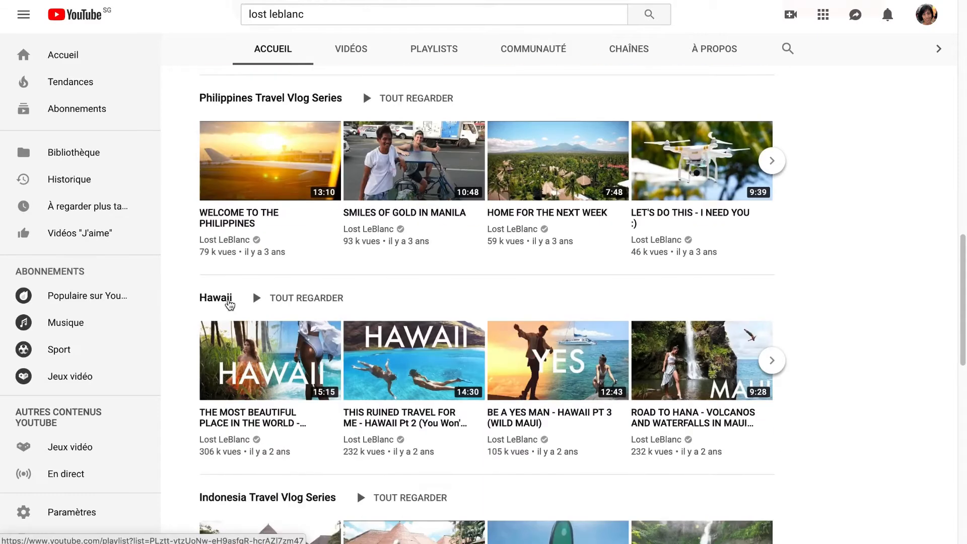
pyautogui.scroll(-3, 259, 479)
pyautogui.scroll(-2, 283, 483)
pyautogui.scroll(20, 283, 454)
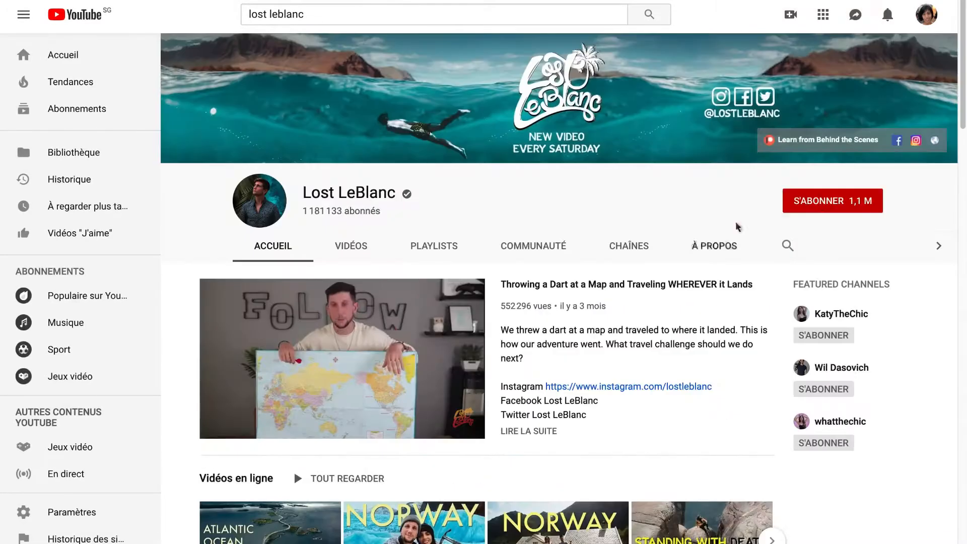
# Subscribe to the Lost LeBlanc channel and reload its home page to examine the layout shown to subscribers.
pyautogui.click(820, 200)
pyautogui.press('super+r')
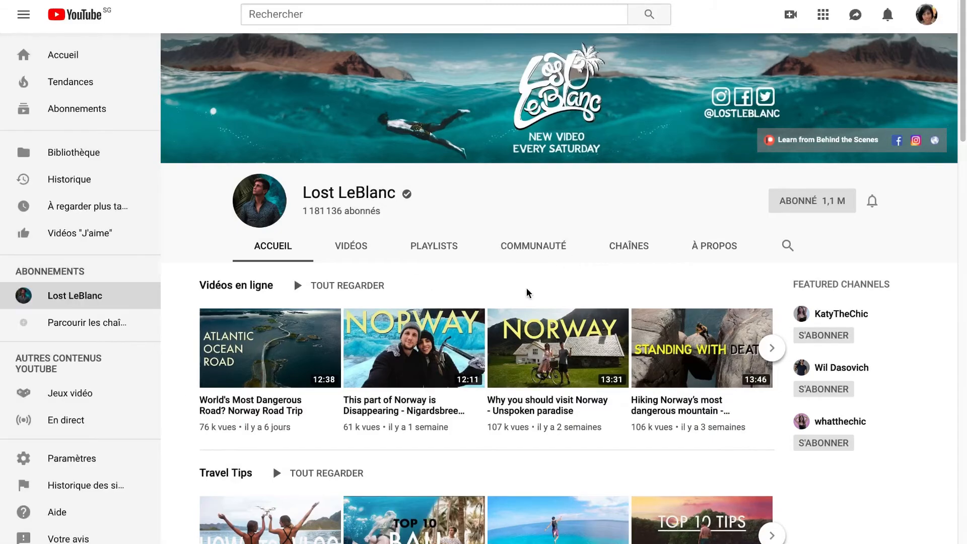
pyautogui.scroll(-10, 276, 391)
pyautogui.scroll(-6, 276, 391)
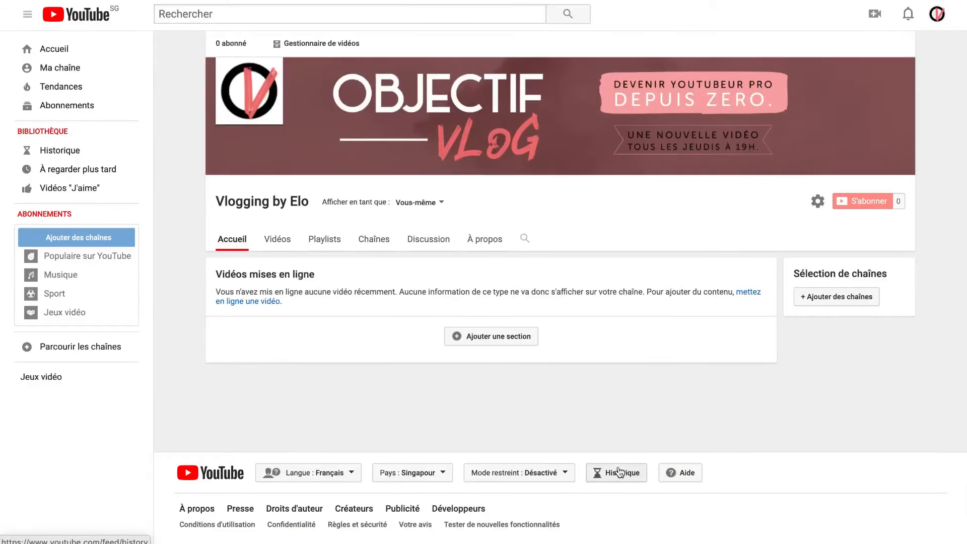
# Switch the channel layout customization off and on again in the Vlogging by Elo channel settings, and save them.
pyautogui.click(817, 203)
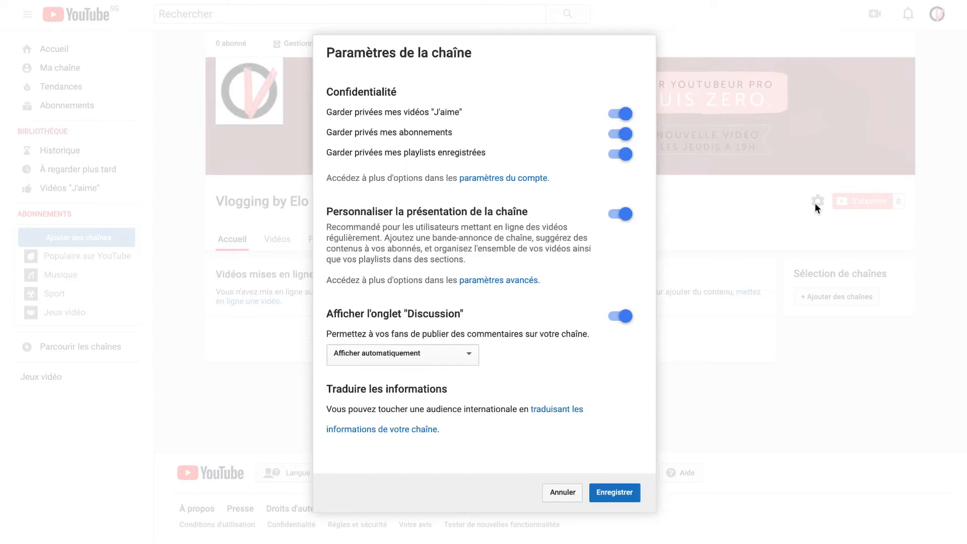
pyautogui.click(625, 216)
pyautogui.click(626, 217)
pyautogui.click(615, 494)
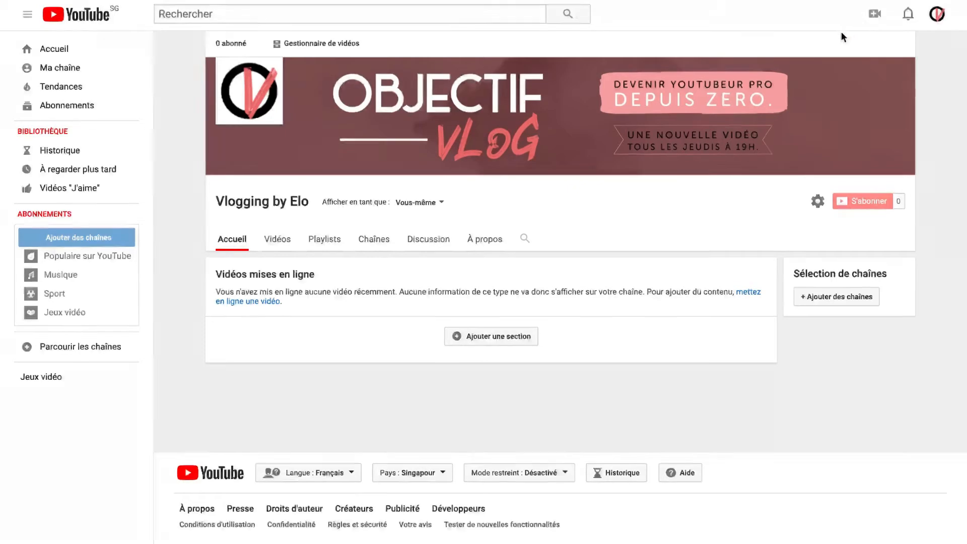
# Open the page for uploading a new video to the Vlogging by Elo channel.
pyautogui.click(875, 17)
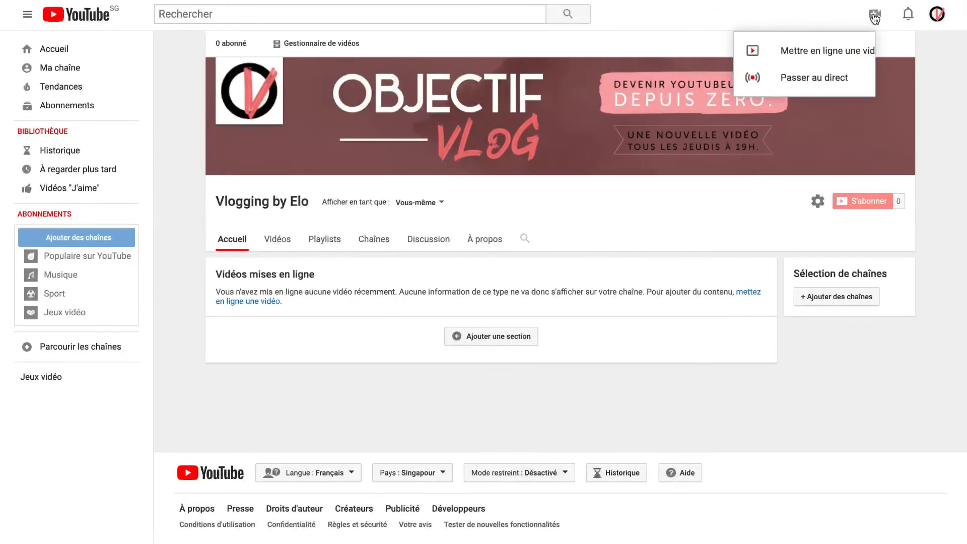
pyautogui.click(829, 52)
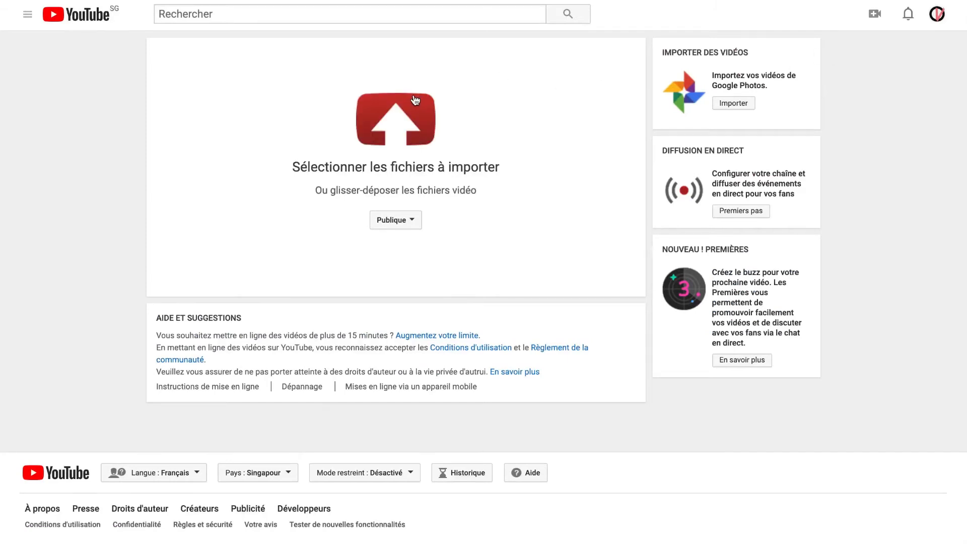
# Upload the video file as a public video and title it "J'ai tourné une vidéo de ouf!!!".
pyautogui.click(392, 119)
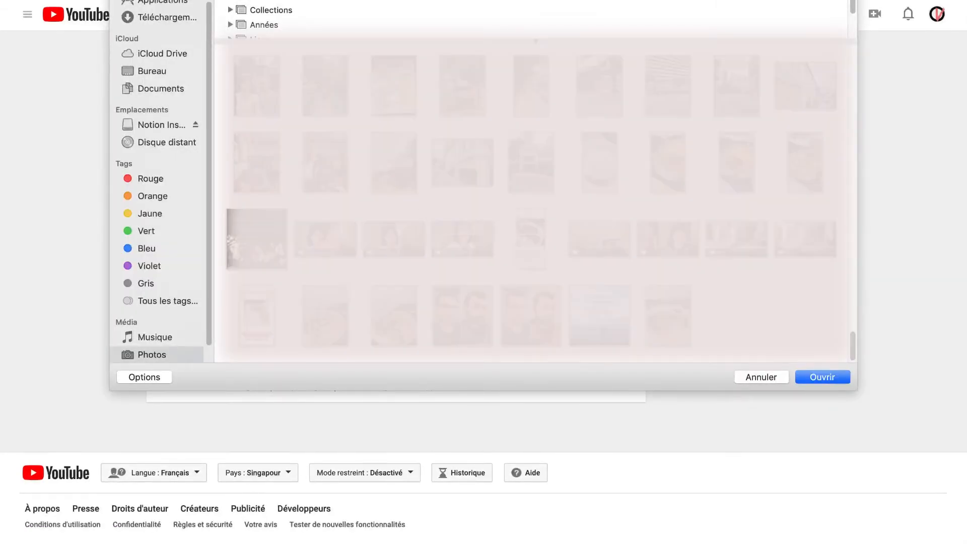
pyautogui.click(830, 373)
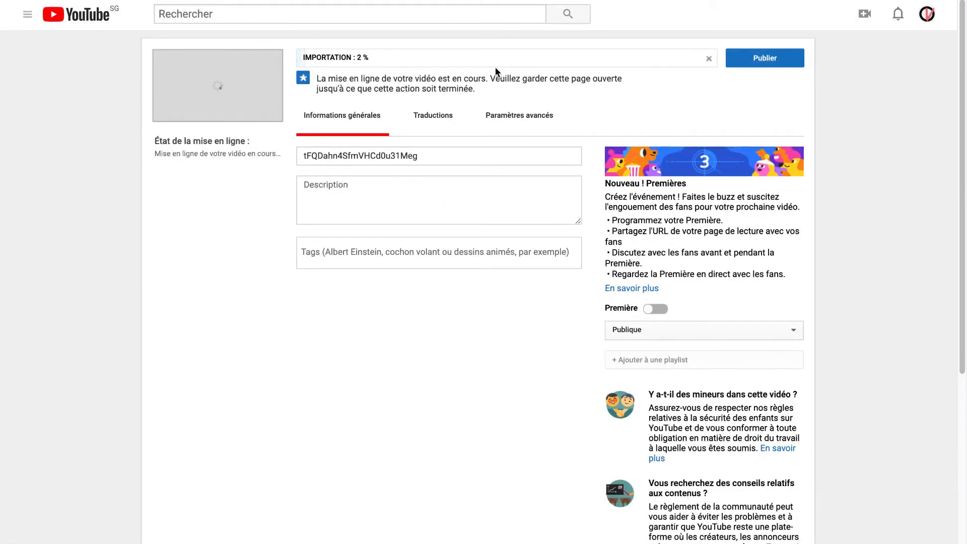
pyautogui.tripleClick(397, 156)
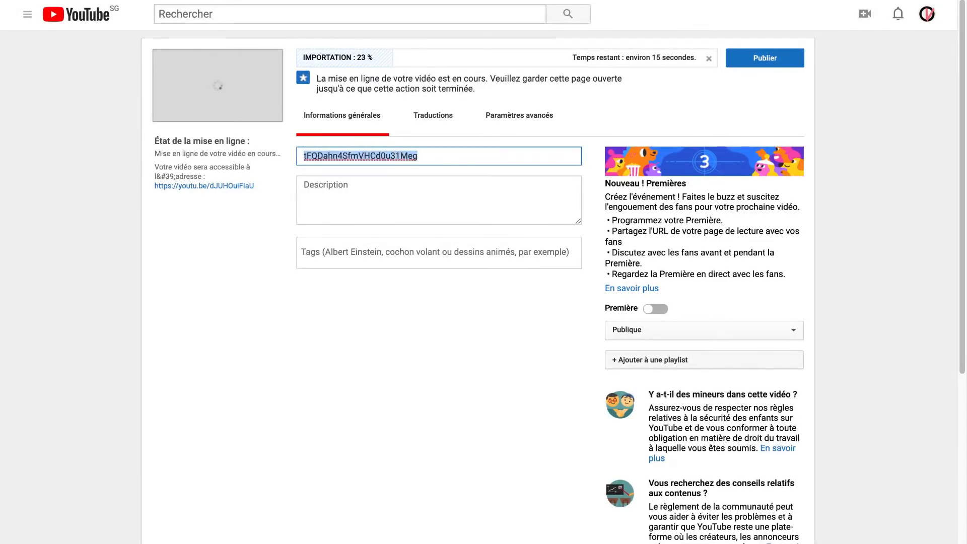
pyautogui.press('BackSpace')
pyautogui.write("J'ai tourné une vidéo de ouf!!!")
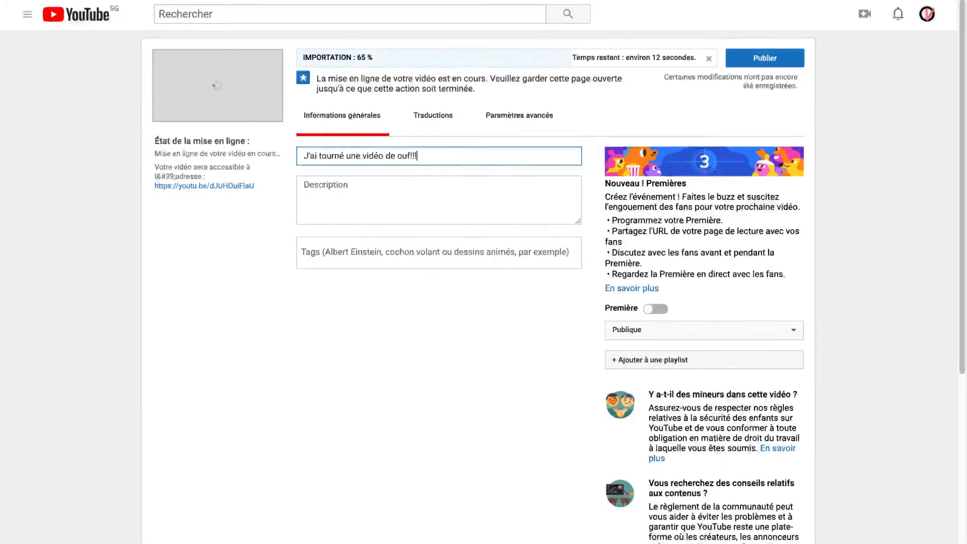
# Start the video description with "Je te montre ma vidéo de foufou !" and separate "Matériel utilisé :" and "Liens affiliés :" headings.
pyautogui.click(322, 186)
pyautogui.write('Je te montre ma vidéo de foufou !')
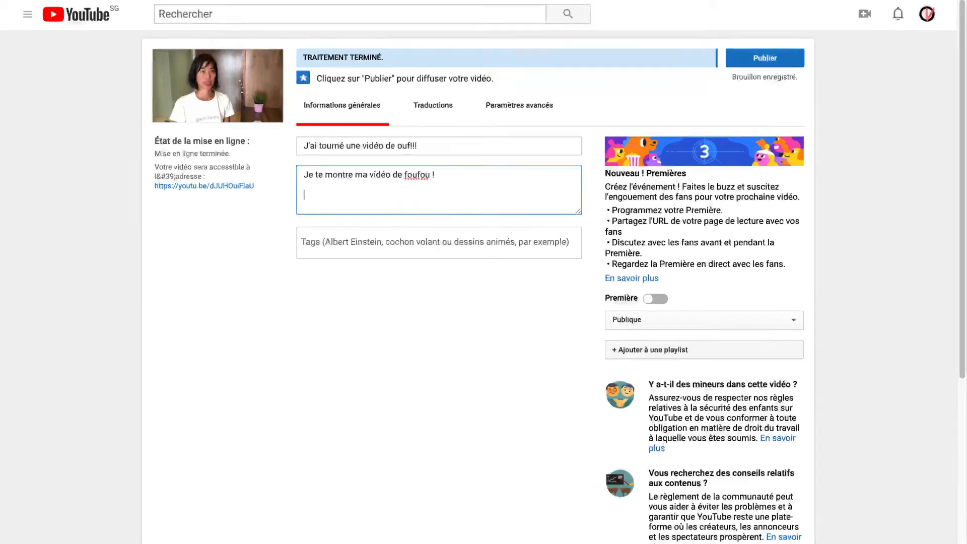
pyautogui.press('Return')
pyautogui.press('Return')
pyautogui.write('Matériel utilisé :')
pyautogui.press('Return')
pyautogui.press('Return')
pyautogui.write('Liens affiliés :')
pyautogui.press('Return')
pyautogui.press('Return')
# Add "Suis moi sur les réseaux :" to the description, with lines for "Facebook :", "Instagram :" and "Twitter :".
pyautogui.write('Suis moi sur les résea')
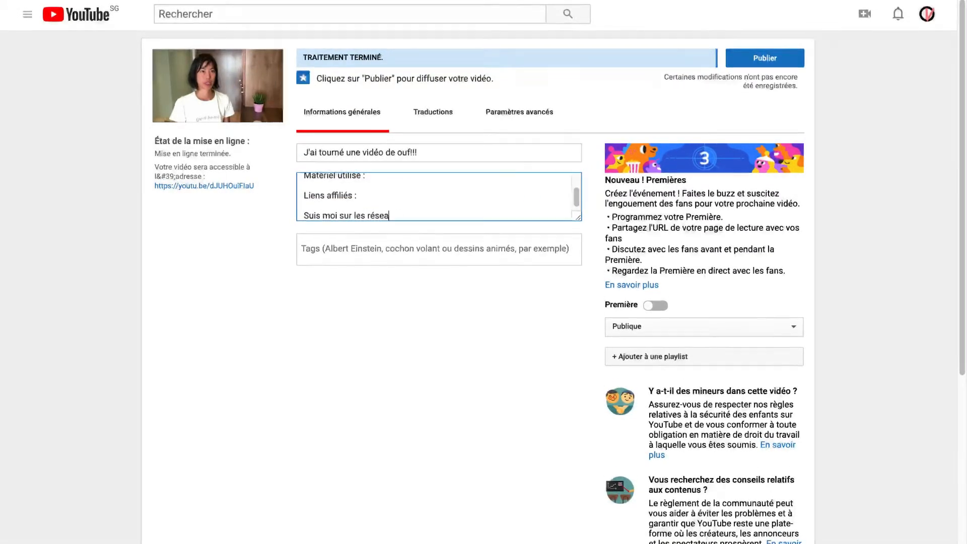
pyautogui.write('ux :')
pyautogui.press('Return')
pyautogui.write('Facebook :')
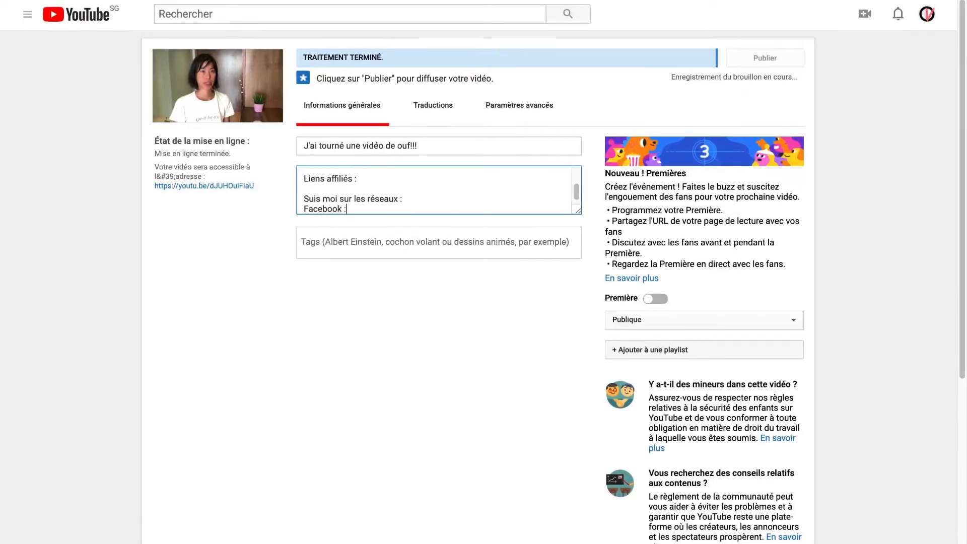
pyautogui.press('Return')
pyautogui.write('Instagram :')
pyautogui.press('Return')
pyautogui.write('Twitter :')
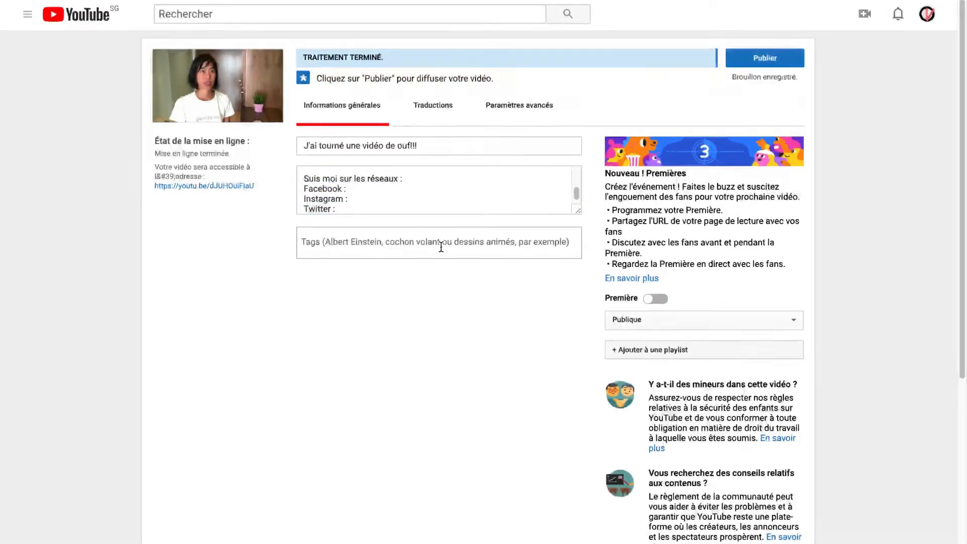
# Tag the video with video, video de fou, video de ouf and foufou, and publish it.
pyautogui.click(441, 247)
pyautogui.write('video')
pyautogui.press('Return')
pyautogui.write('video de fou,')
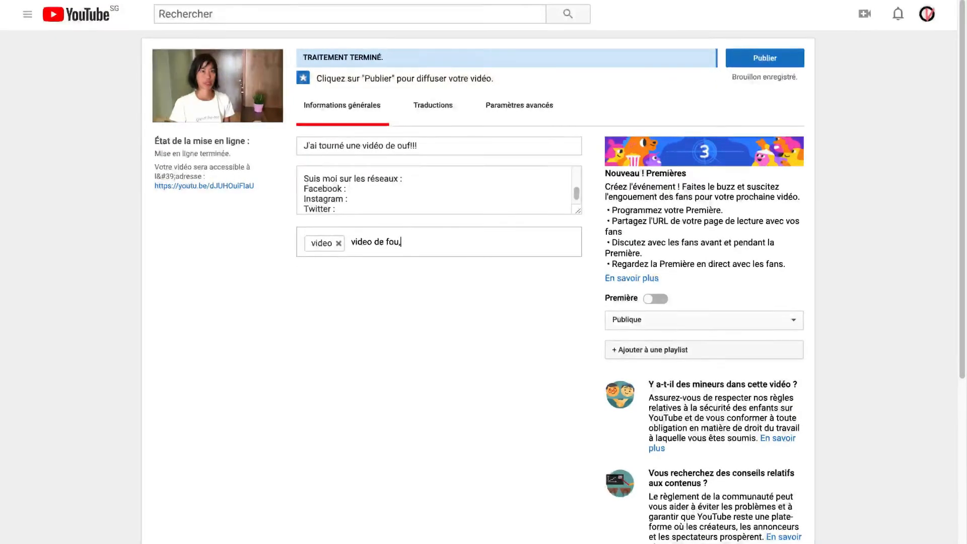
pyautogui.press('Return')
pyautogui.write('video ')
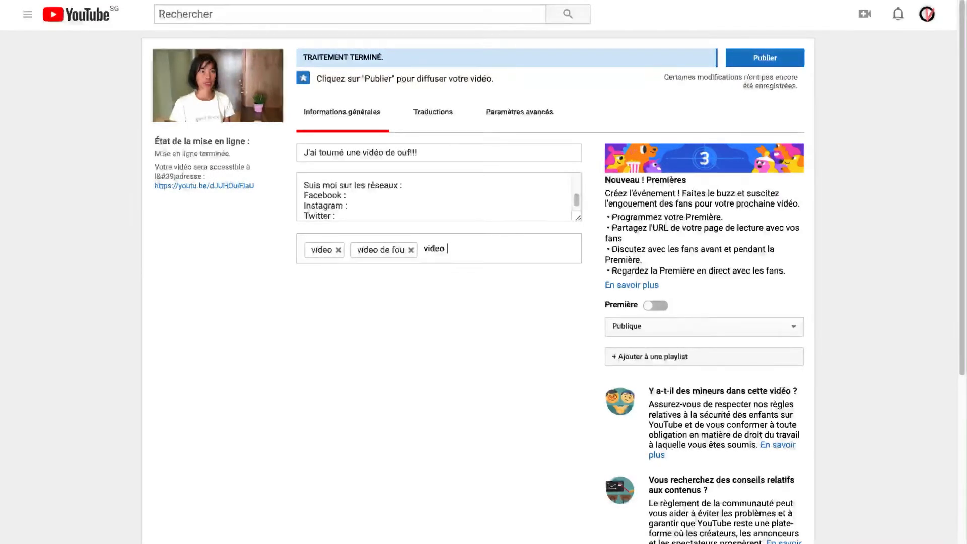
pyautogui.write('de ouf')
pyautogui.press('Return')
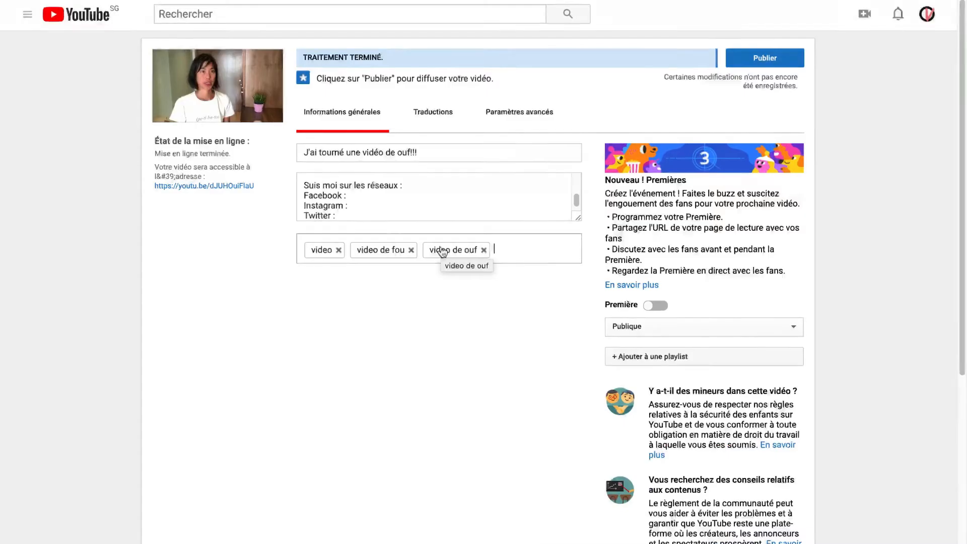
pyautogui.click(465, 323)
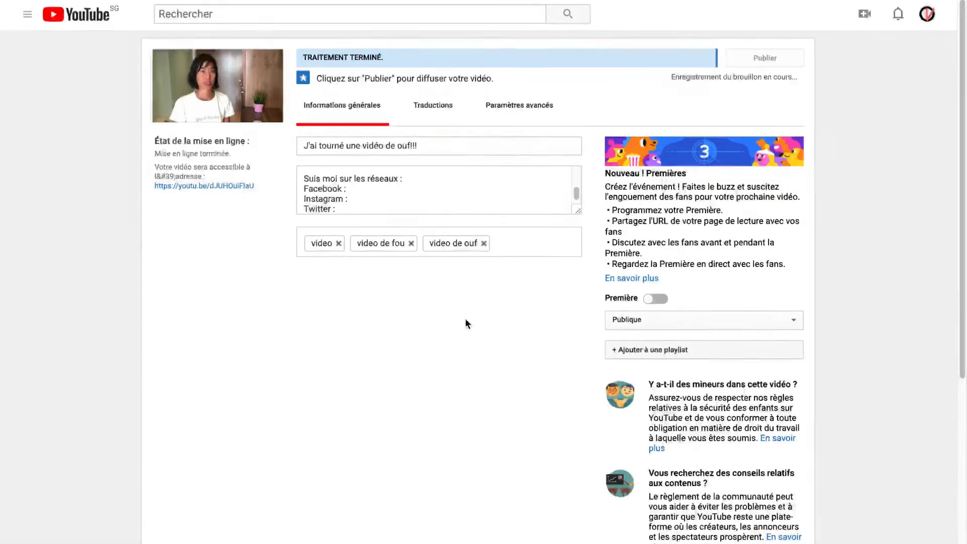
pyautogui.click(496, 243)
pyautogui.write('foufou,')
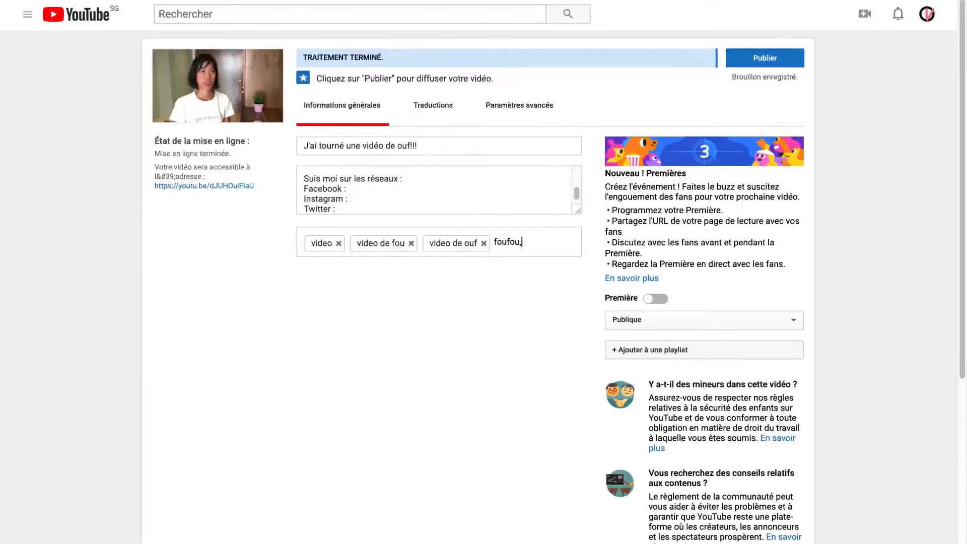
pyautogui.press('Return')
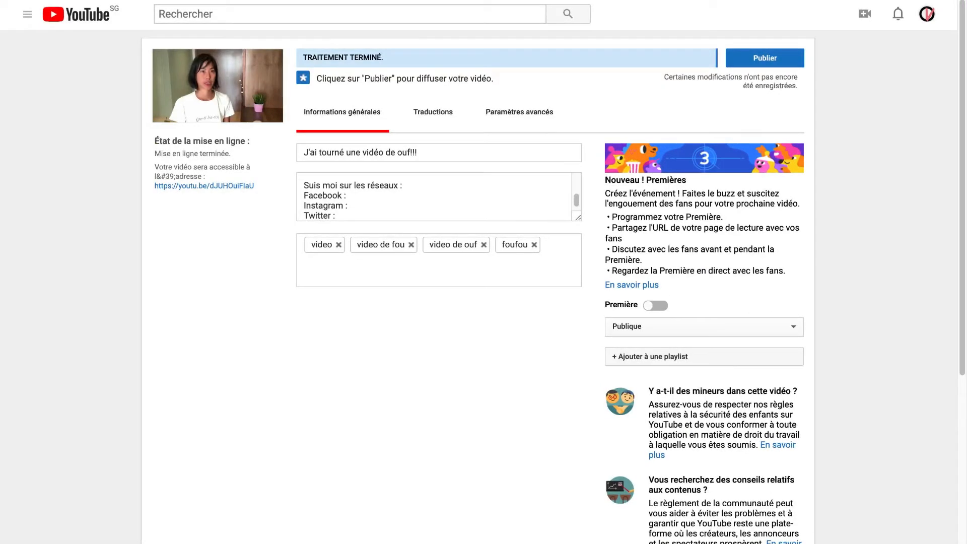
pyautogui.click(758, 66)
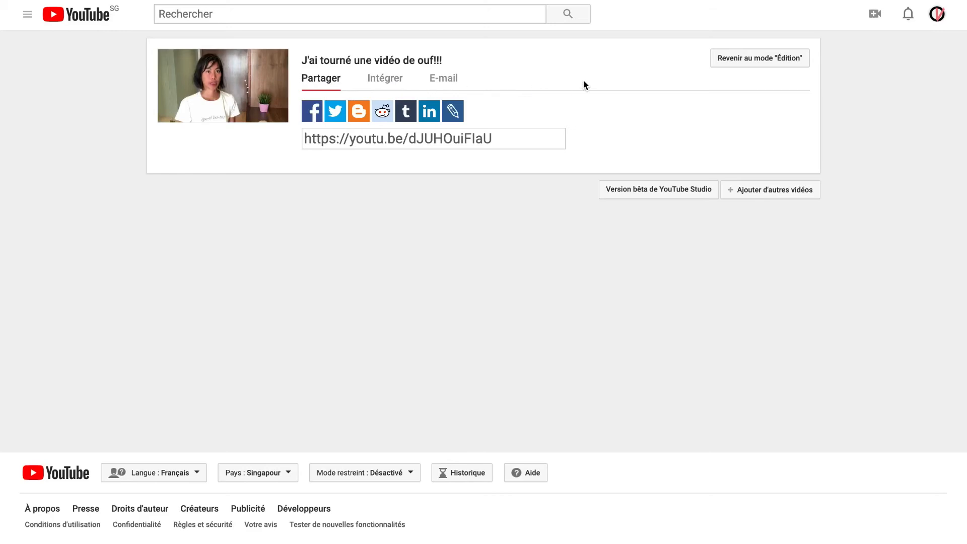
# Reopen the published video for editing and go from the thumbnail help to the account validation page.
pyautogui.click(750, 59)
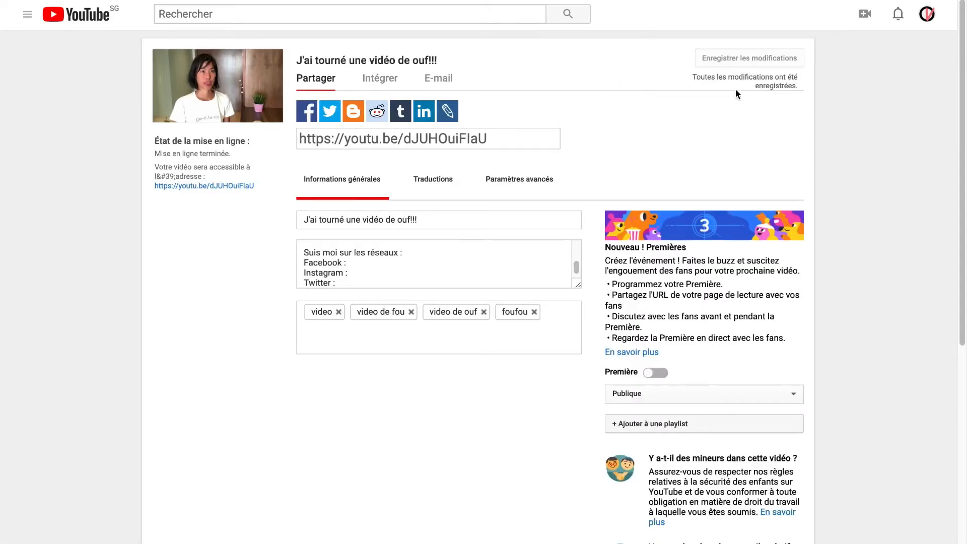
pyautogui.scroll(-6, 585, 356)
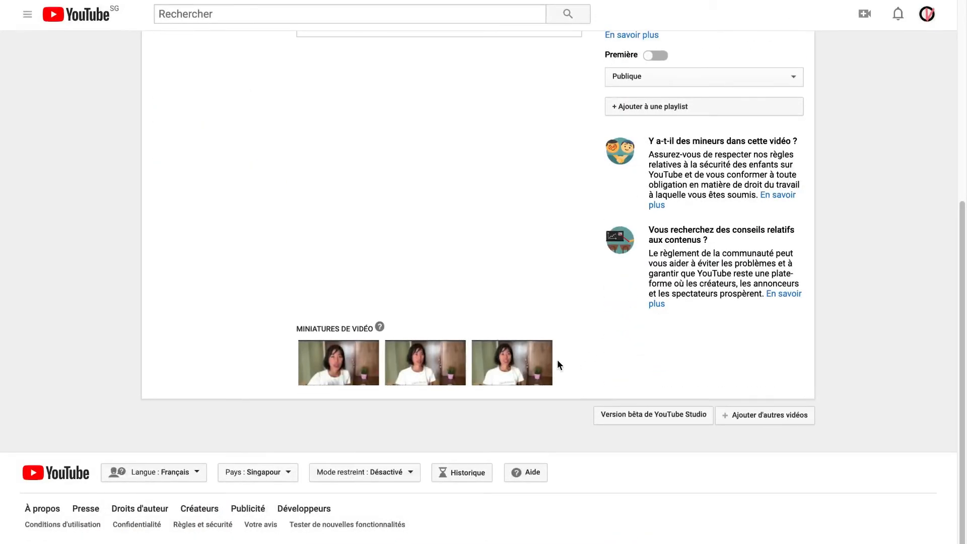
pyautogui.moveTo(414, 371)
pyautogui.click(380, 330)
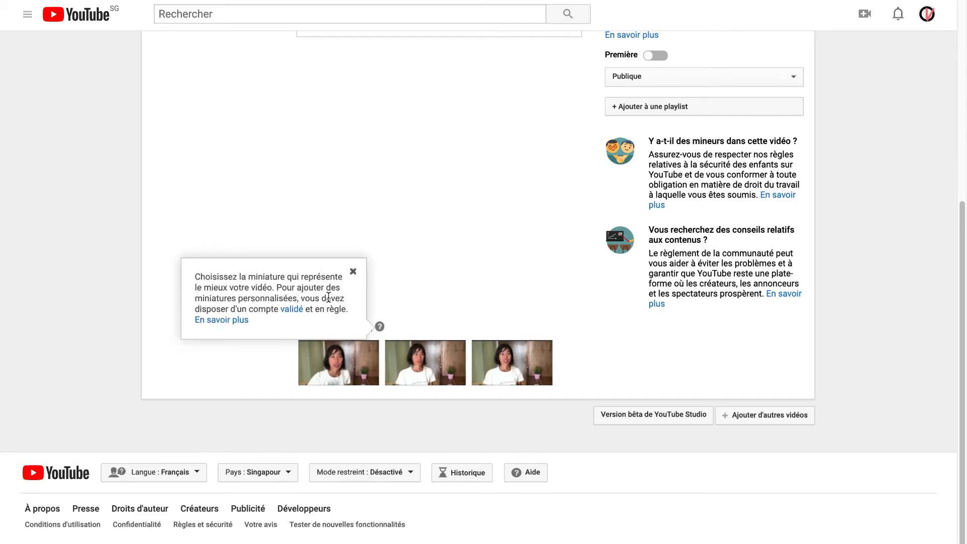
pyautogui.click(295, 310)
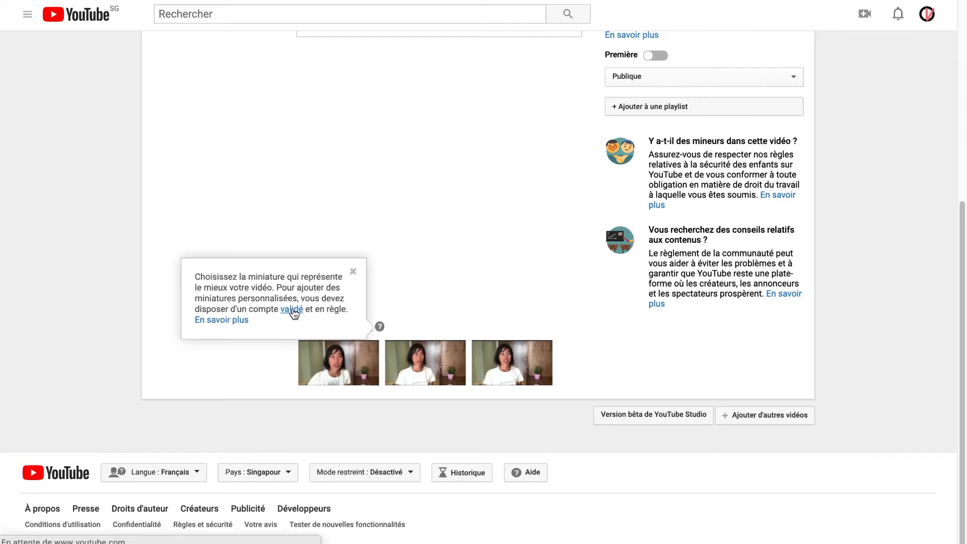
# Validate the account with France as the country, enter the six-digit verification code received by SMS, and continue to the channel's status page.
pyautogui.click(187, 119)
pyautogui.scroll(20, 186, 119)
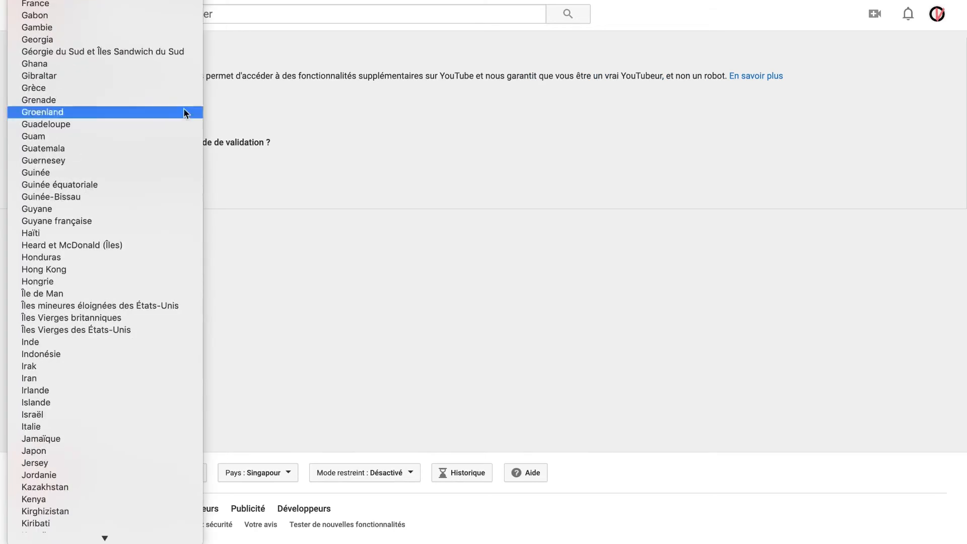
pyautogui.click(108, 7)
pyautogui.click(107, 179)
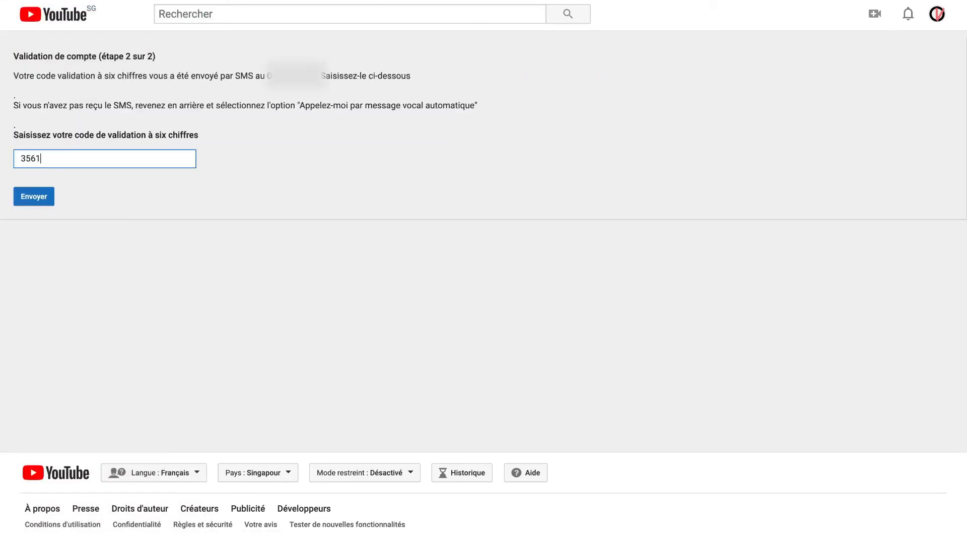
pyautogui.click(45, 196)
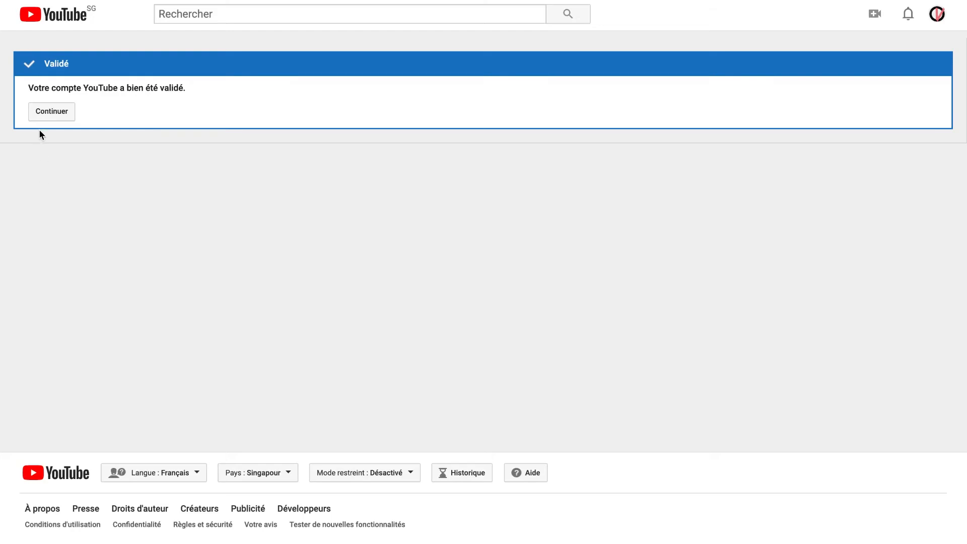
pyautogui.click(58, 113)
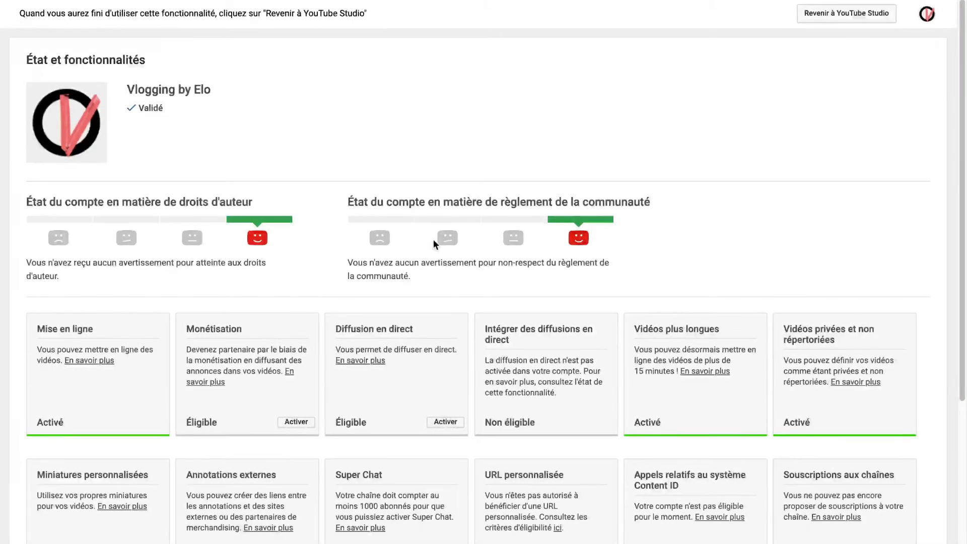
# Review the channel's features, return to YouTube Studio and open the details of the video "J'ai tourné une vidéo de ouf!!!".
pyautogui.scroll(-3, 271, 305)
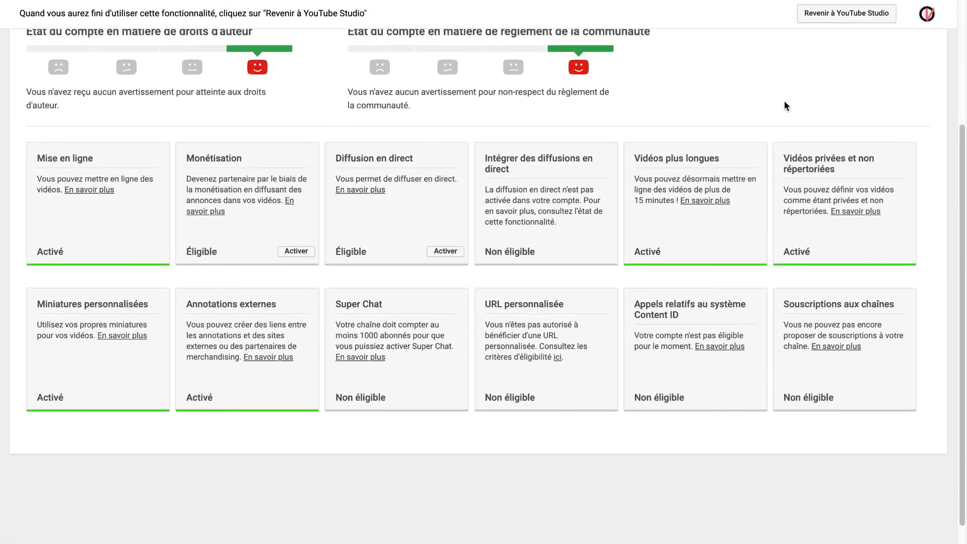
pyautogui.scroll(3, 785, 101)
pyautogui.click(839, 22)
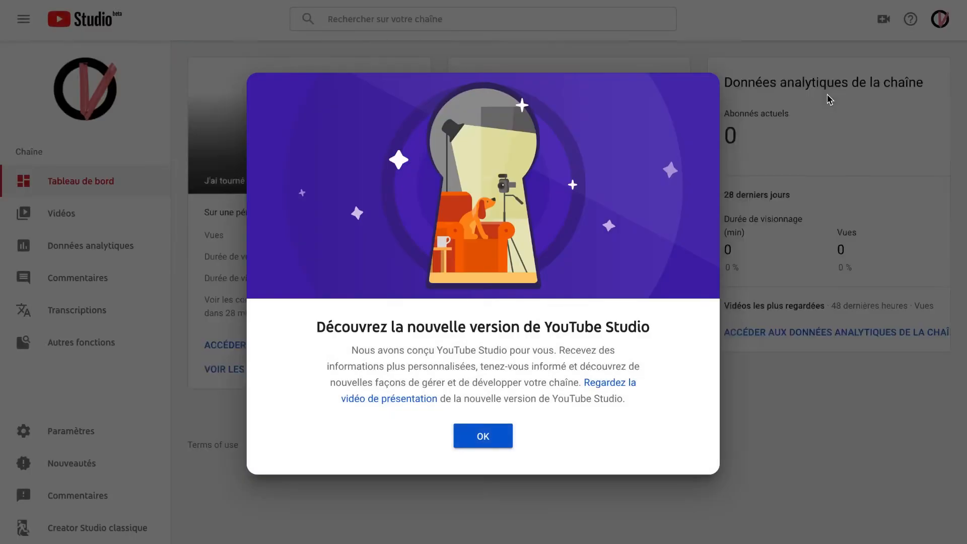
pyautogui.click(496, 442)
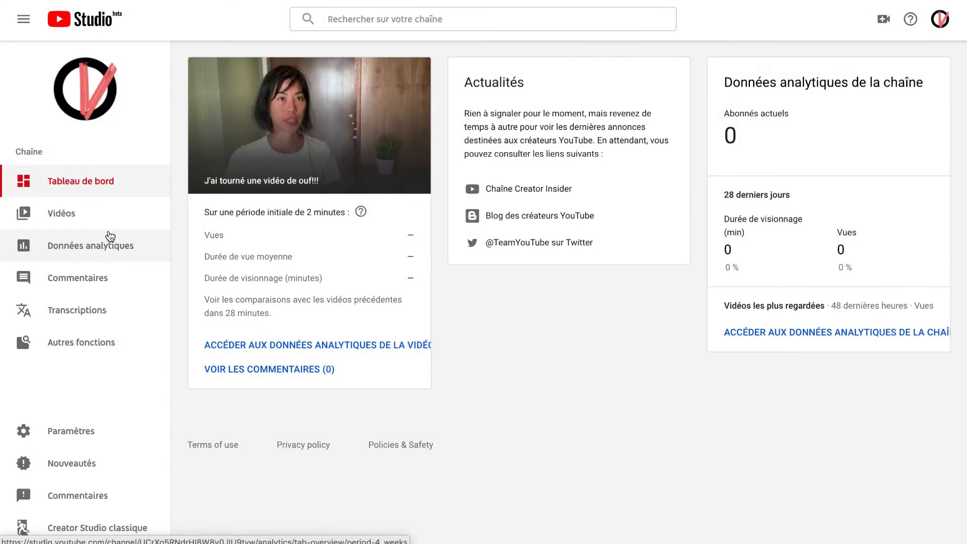
pyautogui.click(74, 222)
pyautogui.click(361, 170)
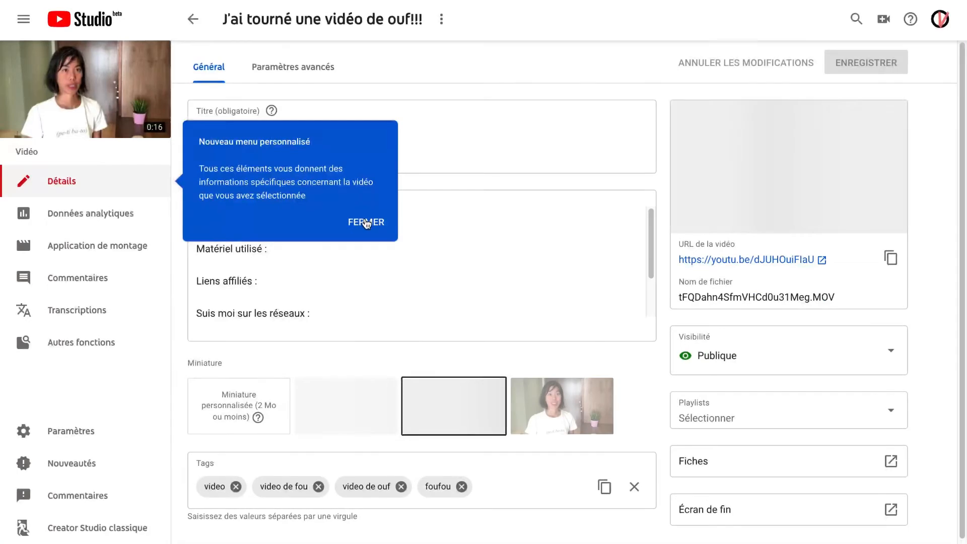
pyautogui.click(365, 223)
pyautogui.click(374, 376)
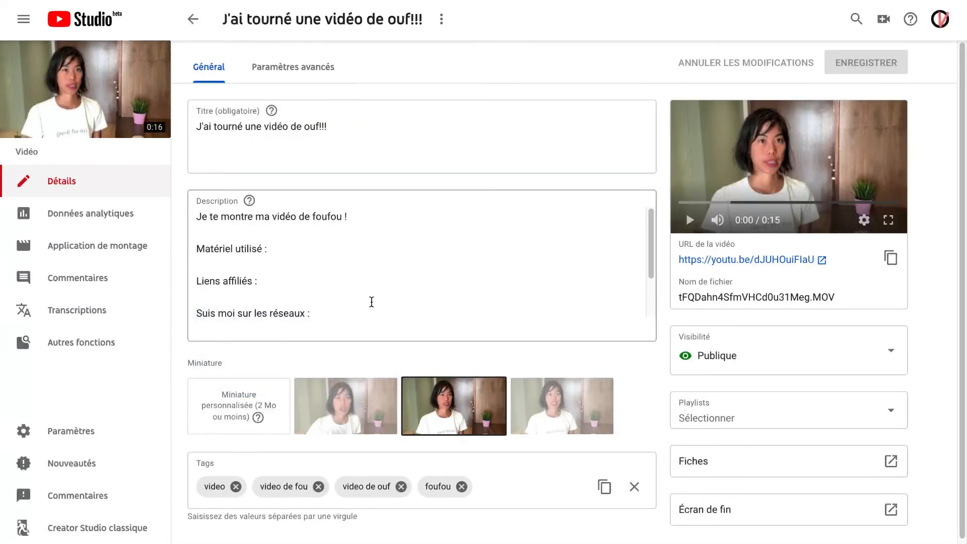
# Set the "DEVENIR YOUTUBEUSE ?" image as the video's custom thumbnail, save it and view the channel's home page.
pyautogui.click(242, 409)
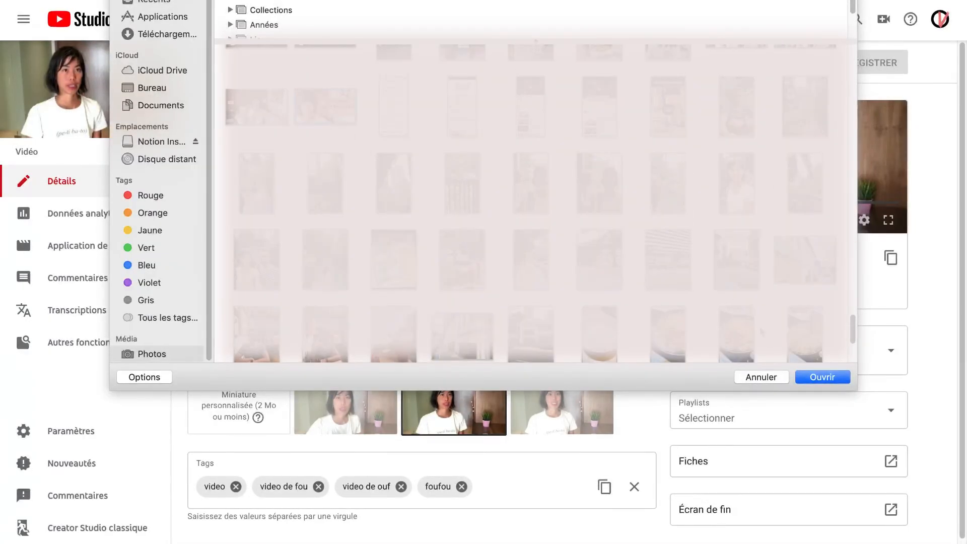
pyautogui.click(821, 378)
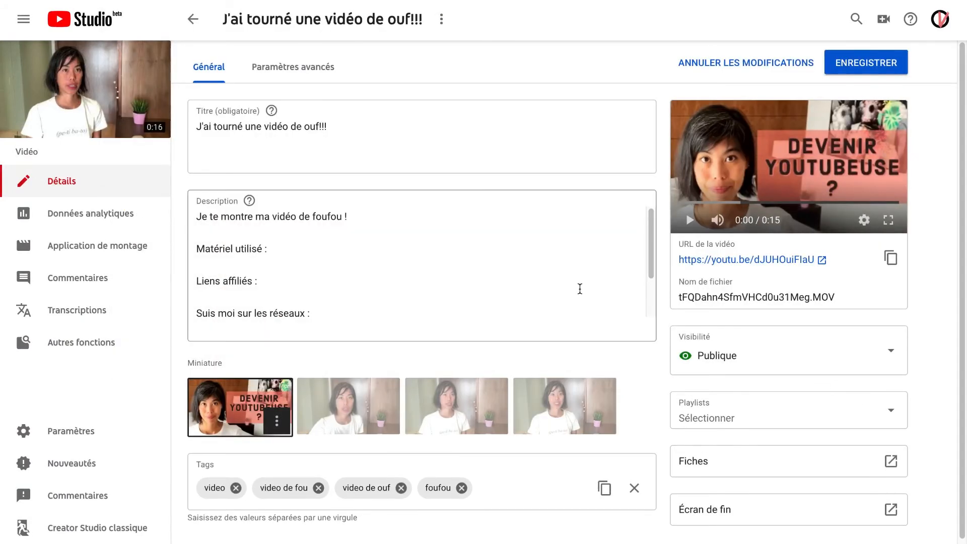
pyautogui.click(864, 70)
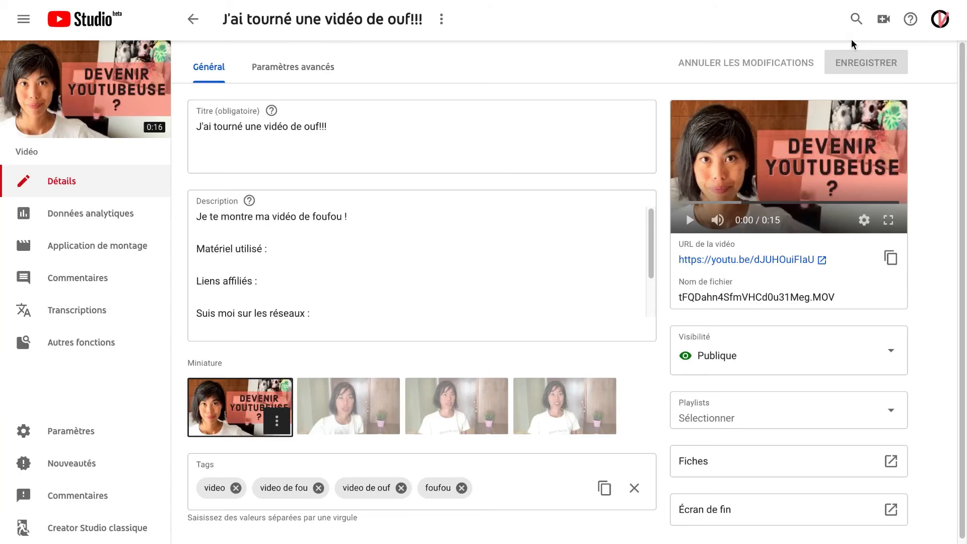
pyautogui.click(941, 21)
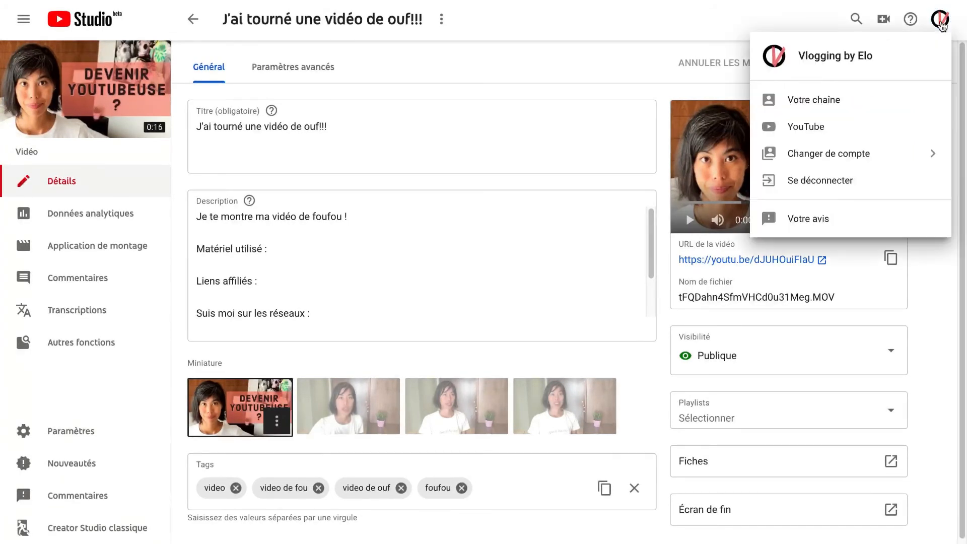
pyautogui.click(806, 100)
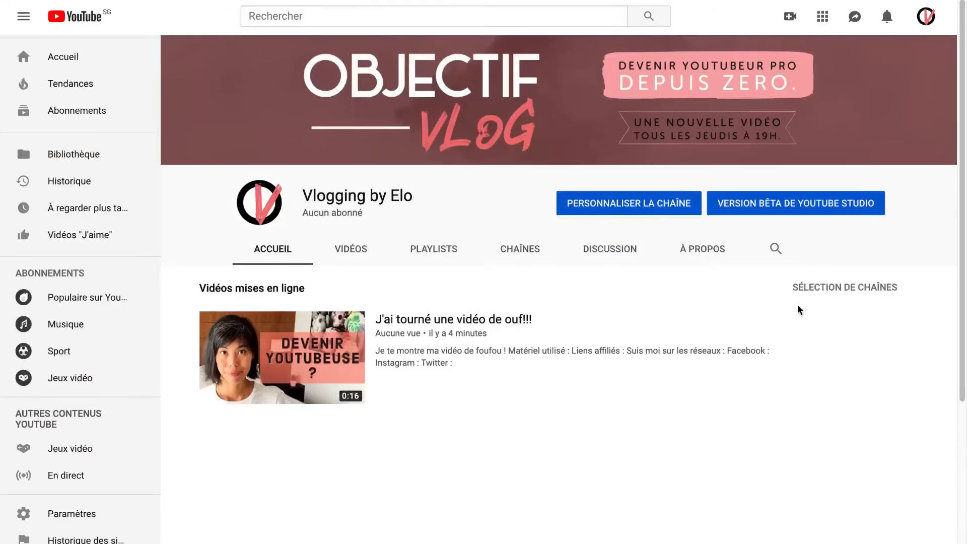
# Set the default upload description in YouTube Studio to "Suis moi sur les réseaux !" followed by "Mon FACEBOOK", "Mon INSTAGRAM" and "Mon TWITTER" lines.
pyautogui.click(805, 212)
pyautogui.click(71, 431)
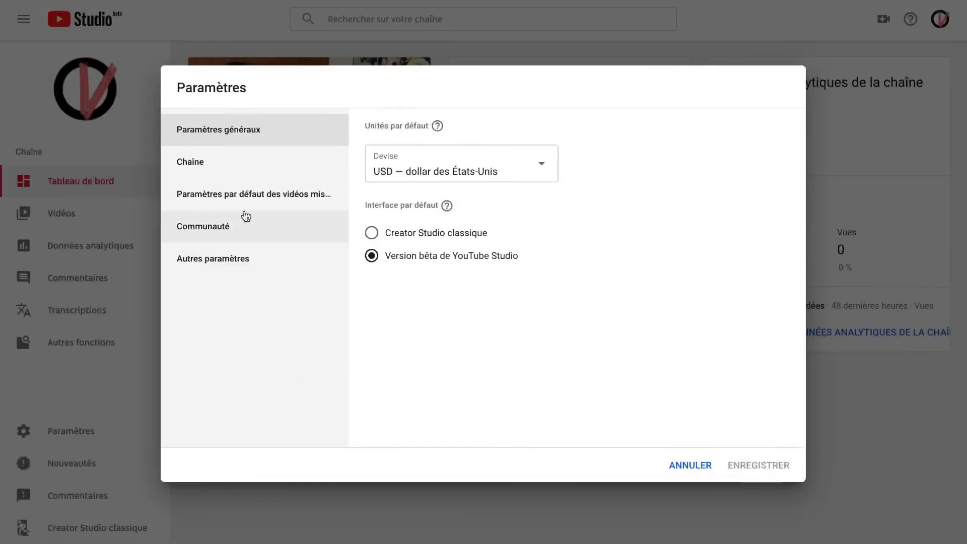
pyautogui.click(244, 201)
pyautogui.click(406, 289)
pyautogui.write('Suis moi sur les réseaux !')
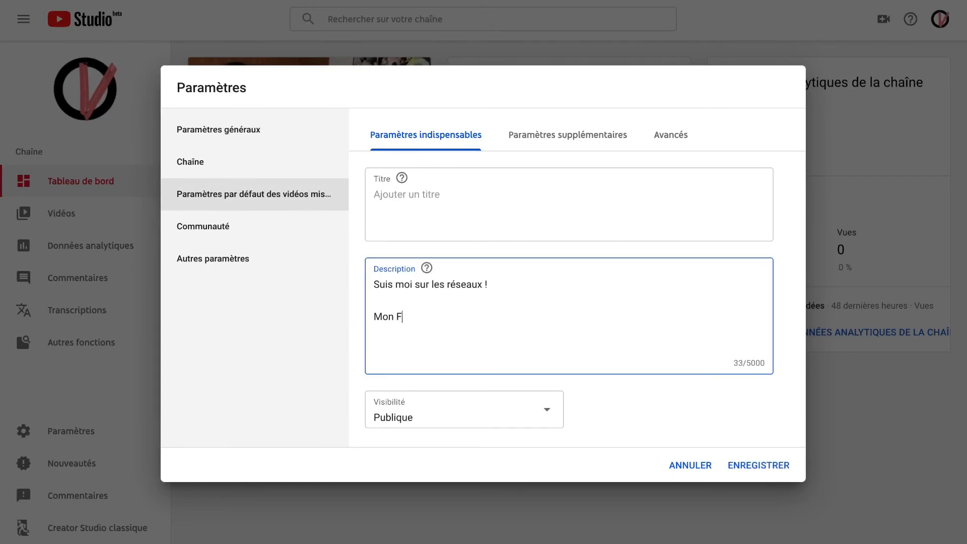
pyautogui.press('Return')
pyautogui.write('Mon INSTAGRAM')
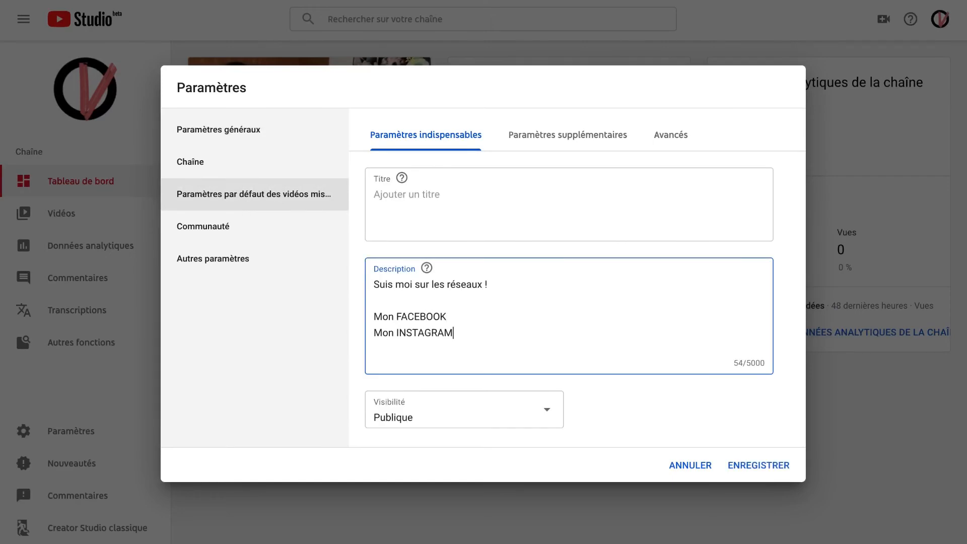
pyautogui.press('Return')
pyautogui.write('Mon TWITTER')
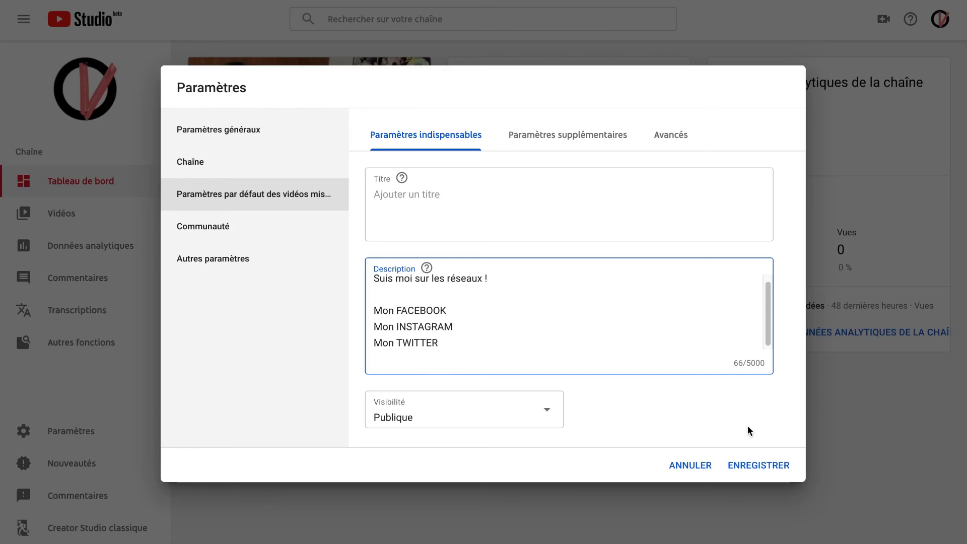
# Add the default upload tags vlog, vloggueur, youtubeur and youtube.
pyautogui.click(592, 143)
pyautogui.click(403, 202)
pyautogui.write('vlog,vloggueur,youtubeur,youtube,')
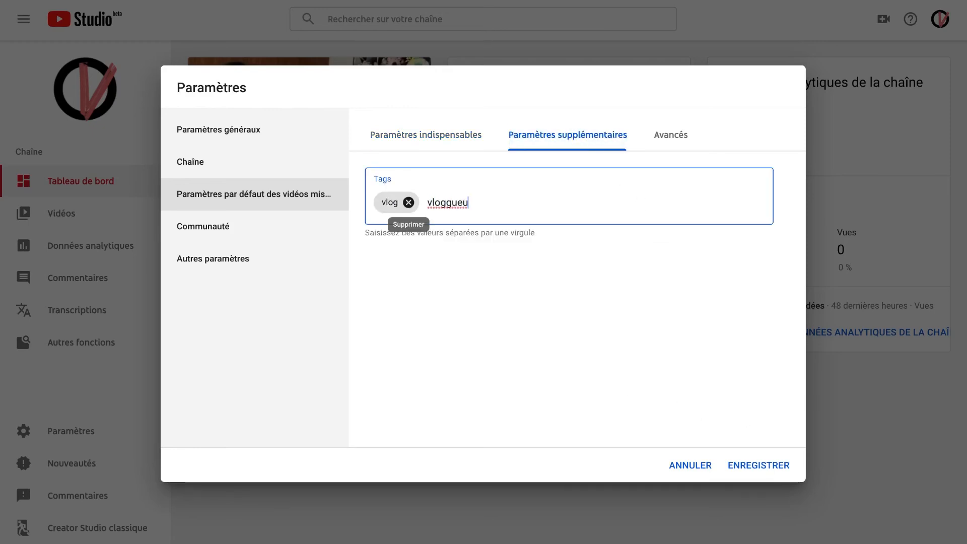